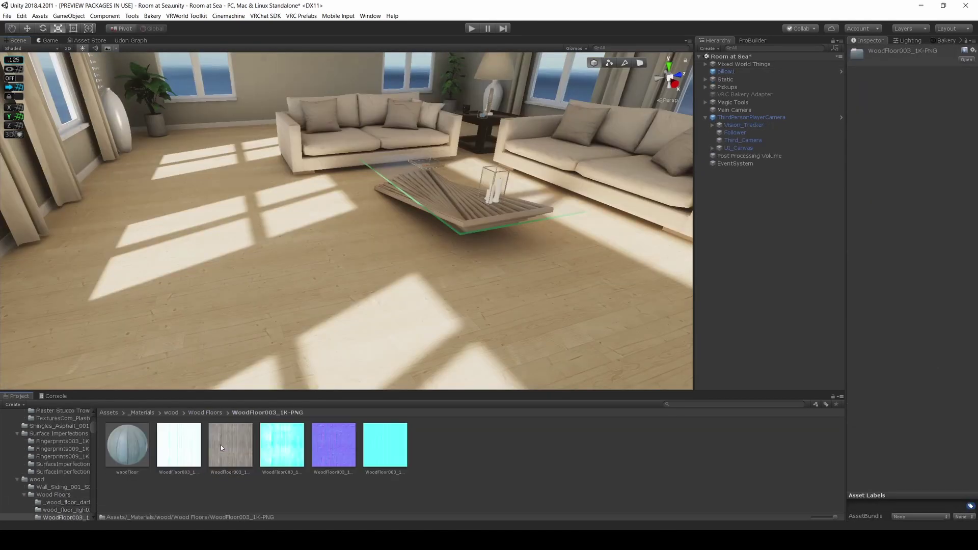
# Install Unity 2019.4.28f1 with Android Build Support, excluding SDK & NDK Tools and OpenJDK
pyautogui.moveTo(221, 444); pyautogui.dragTo(250, 296)
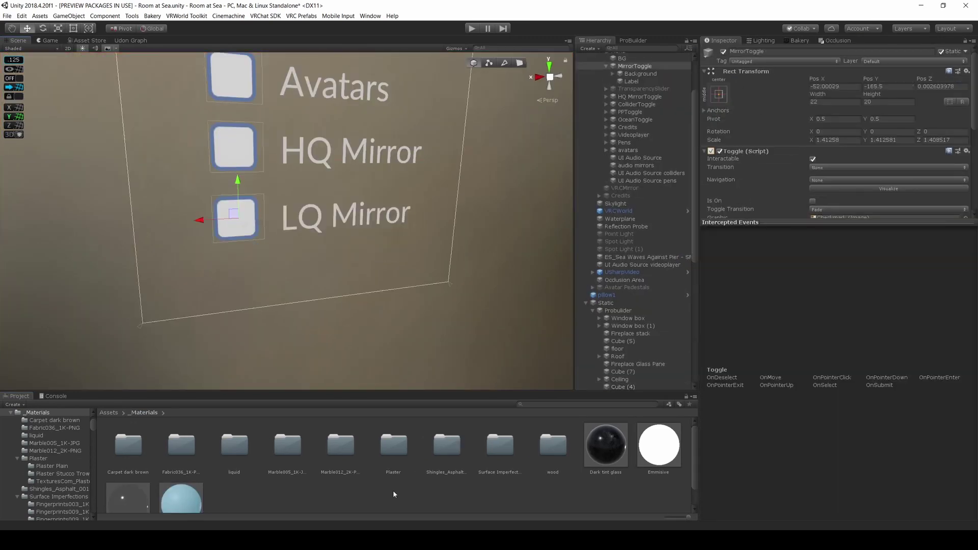
pyautogui.click(388, 491)
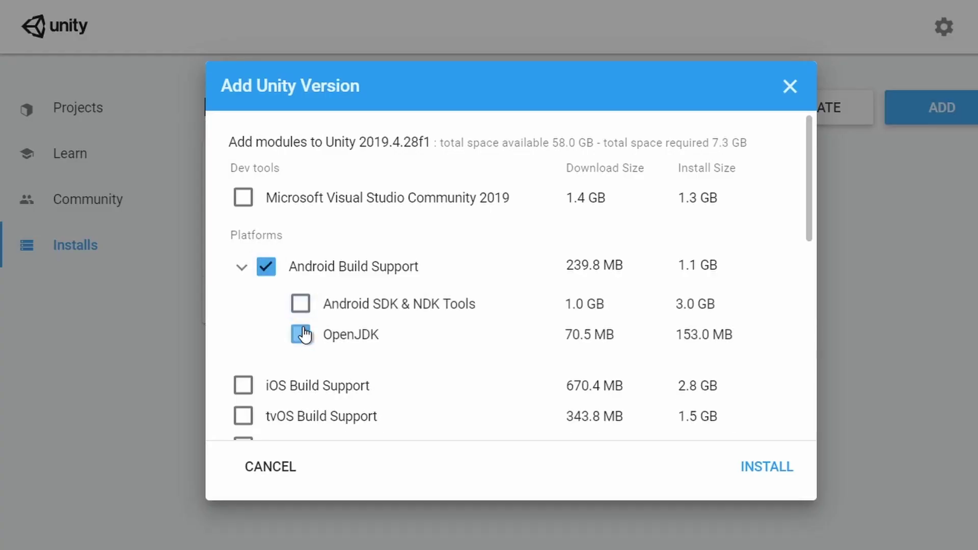
pyautogui.click(769, 469)
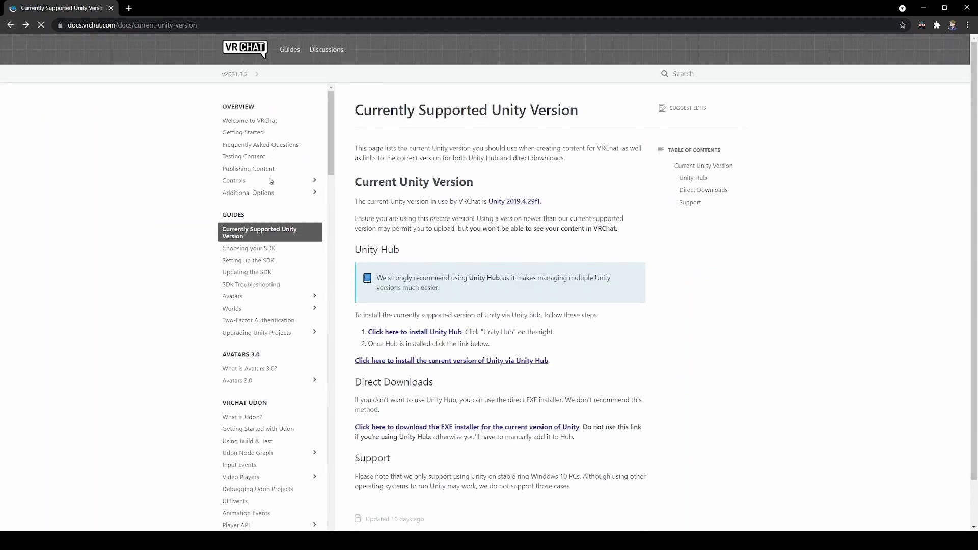
# Follow the VRChat Docs link to install Unity 2019.4.29f1 through Unity Hub
pyautogui.click(477, 360)
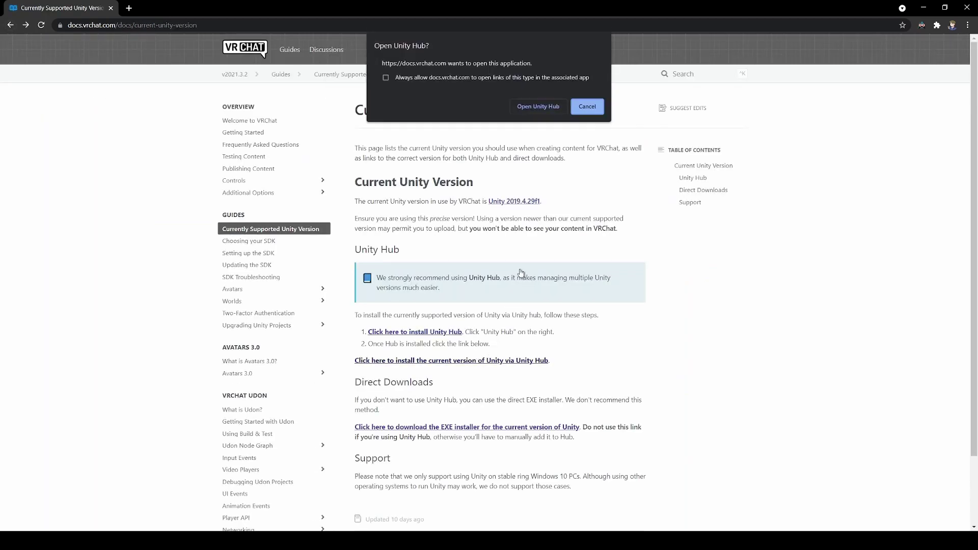
# Open the link in Unity Hub and add Android Build Support without SDK & NDK Tools or OpenJDK
pyautogui.click(540, 107)
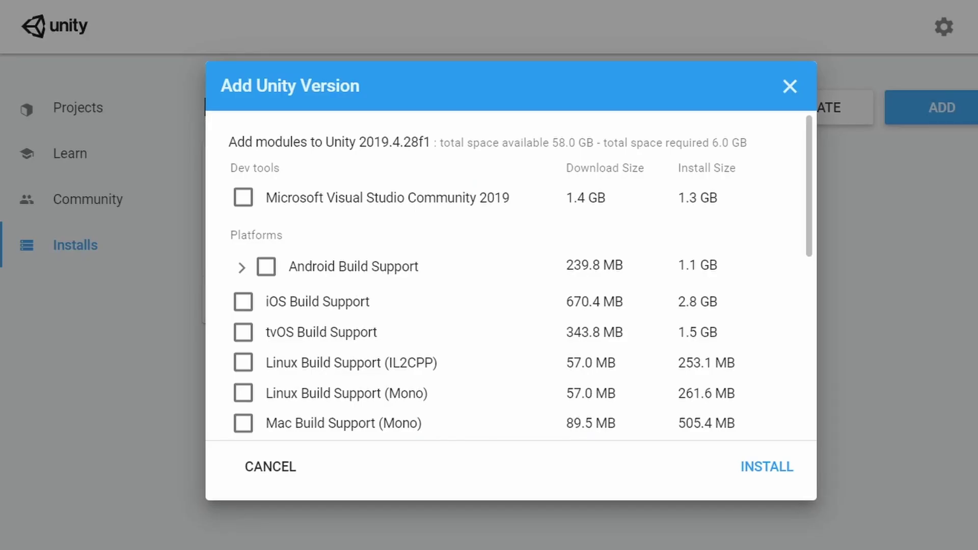
pyautogui.click(266, 266)
pyautogui.click(300, 303)
pyautogui.click(300, 334)
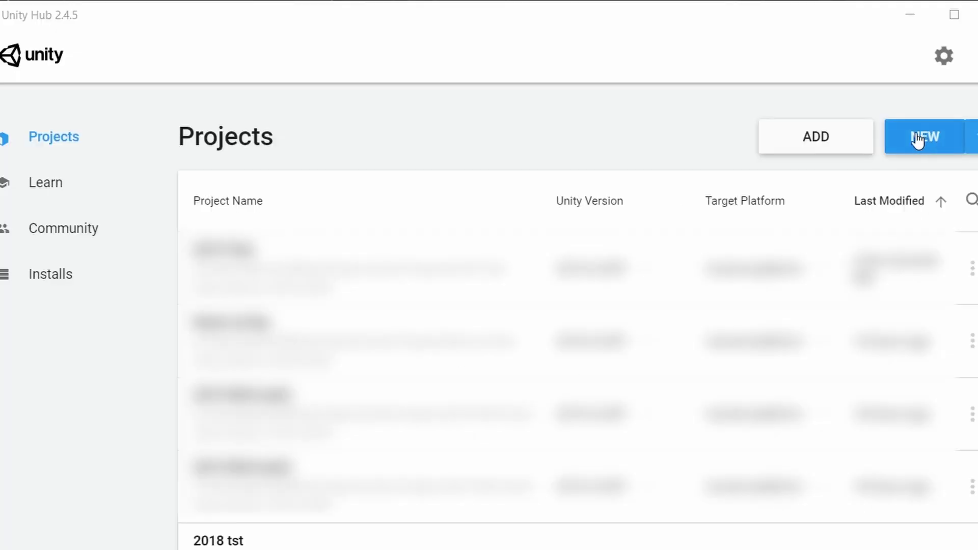
# Create a new 3D project named 'First World Tutorial'
pyautogui.click(921, 136)
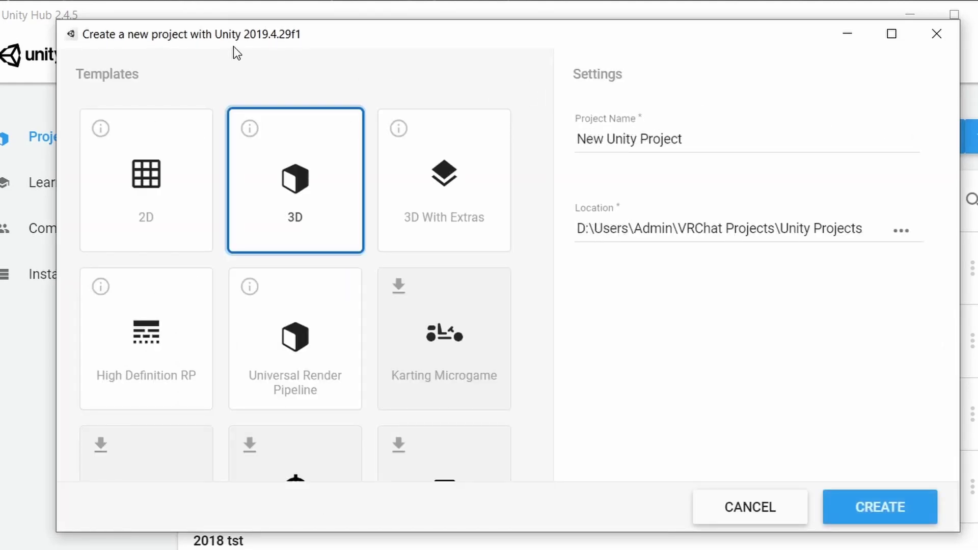
pyautogui.moveTo(706, 148); pyautogui.dragTo(532, 127)
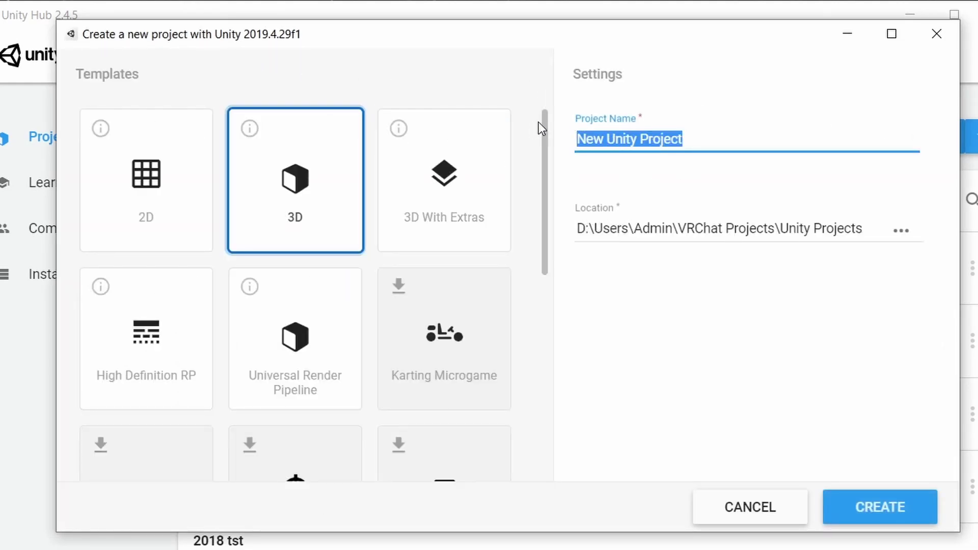
pyautogui.write('First World Tutorial')
pyautogui.click(340, 179)
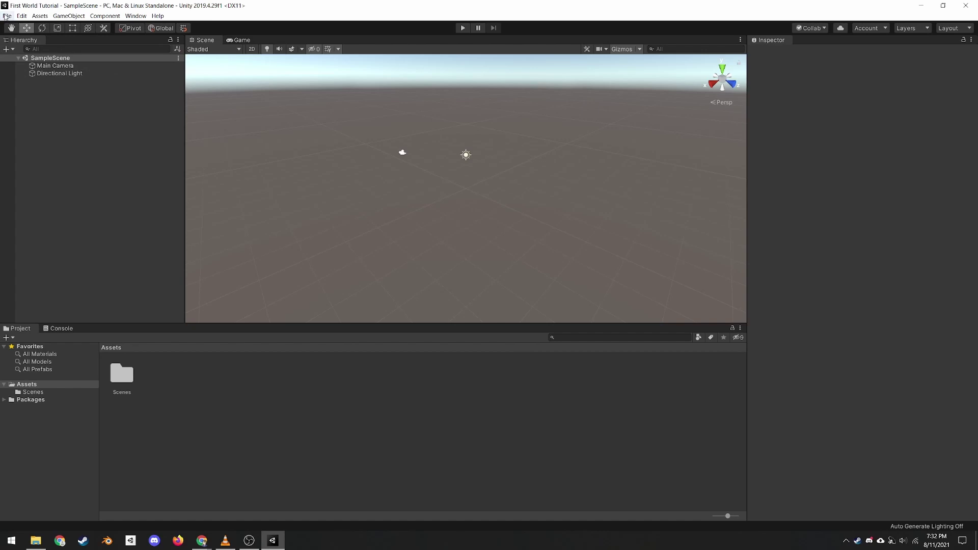
pyautogui.click(21, 16)
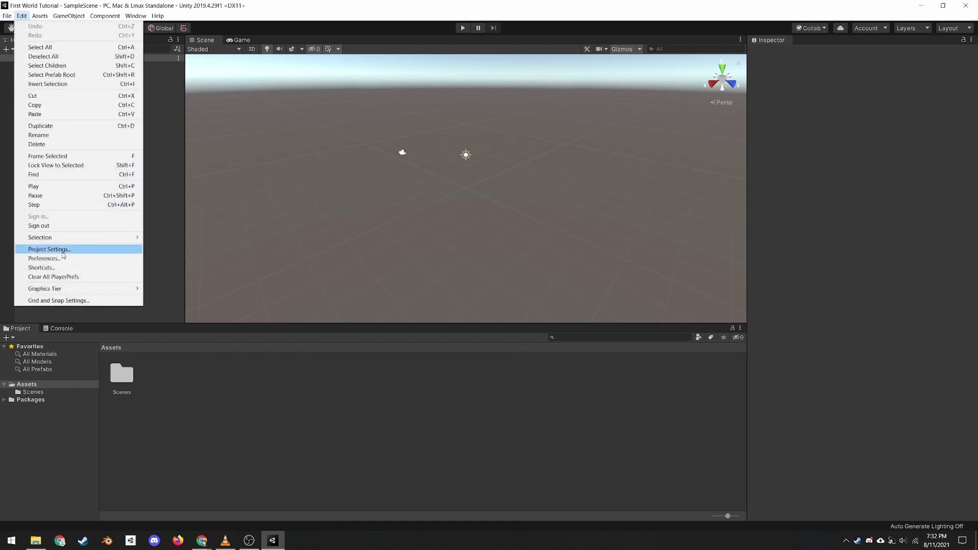
pyautogui.click(61, 258)
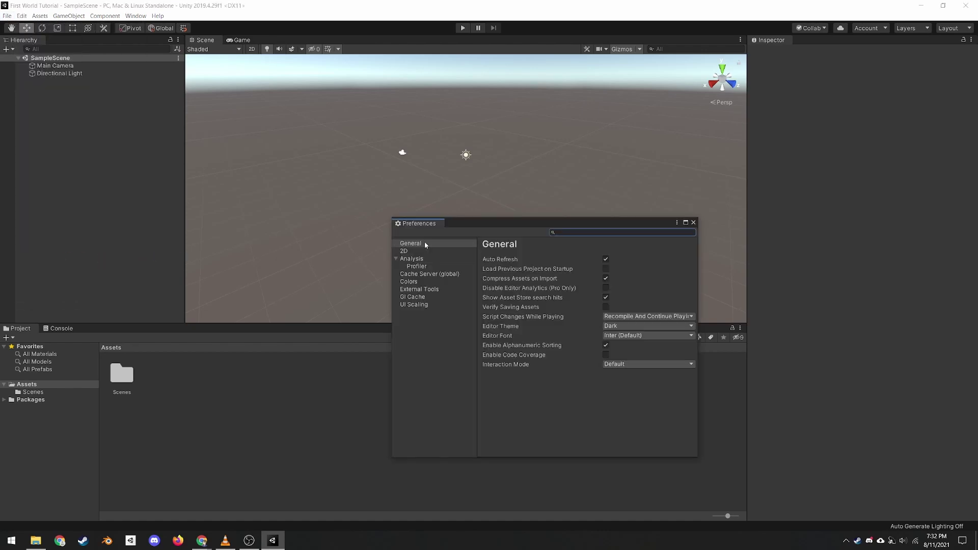
pyautogui.click(425, 245)
pyautogui.click(611, 326)
pyautogui.click(655, 294)
pyautogui.click(693, 223)
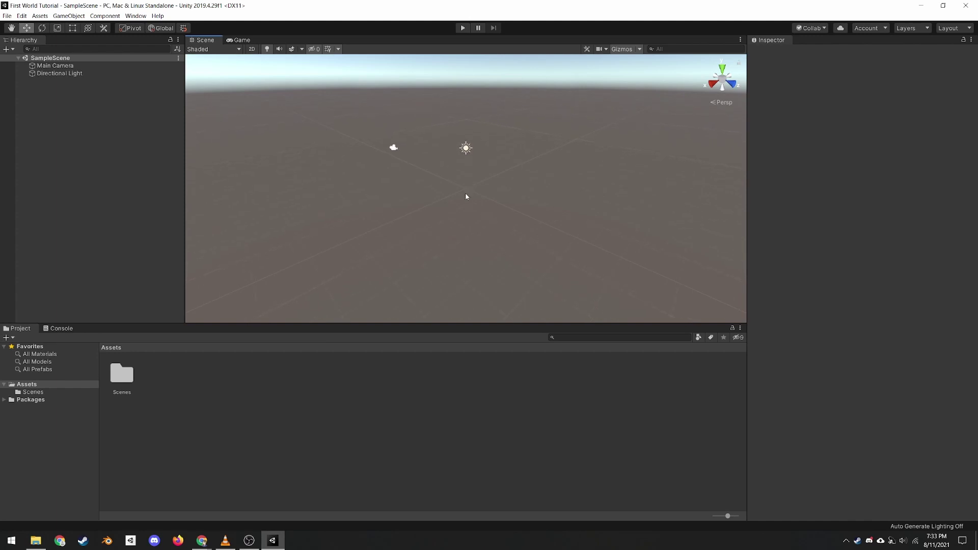
# Pan the empty scene, then orbit the view upward to reveal more sky
pyautogui.moveTo(463, 197)
pyautogui.mouseDown(button='middle')
pyautogui.moveTo(483, 255)
pyautogui.moveTo(443, 171)
pyautogui.moveTo(464, 188)
pyautogui.moveTo(450, 190)
pyautogui.mouseUp(button='middle')
pyautogui.keyDown('alt'); pyautogui.moveTo(450, 193); pyautogui.dragTo(452, 163); pyautogui.keyUp('alt')
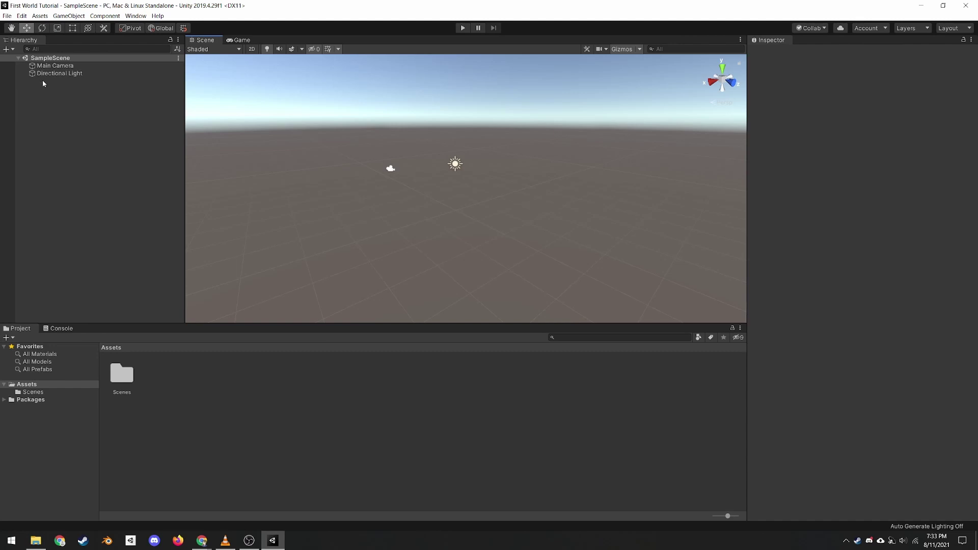
# Select the Main Camera, fold and unfold its components, and nudge it along X to -0.03
pyautogui.click(51, 65)
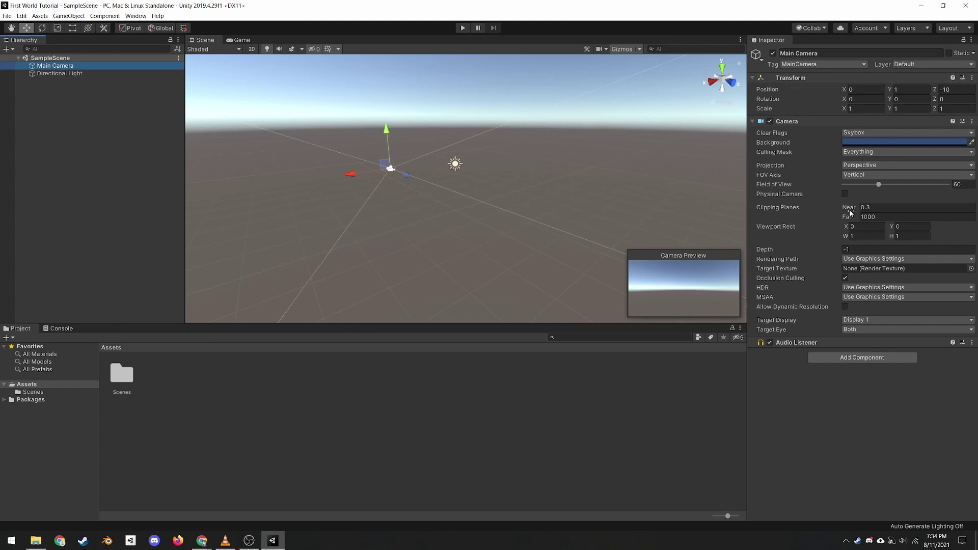
pyautogui.moveTo(849, 213)
pyautogui.click(753, 77)
pyautogui.click(752, 88)
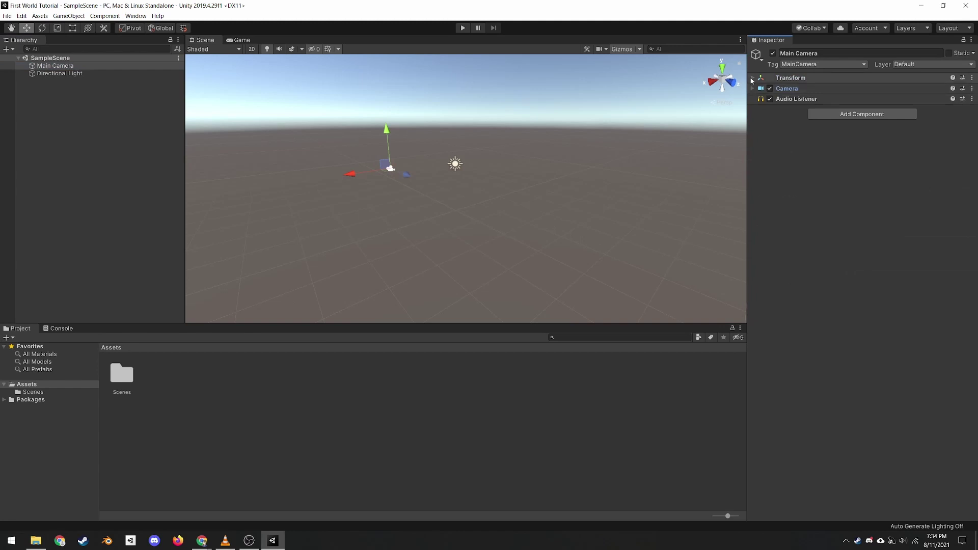
pyautogui.click(753, 77)
pyautogui.click(752, 121)
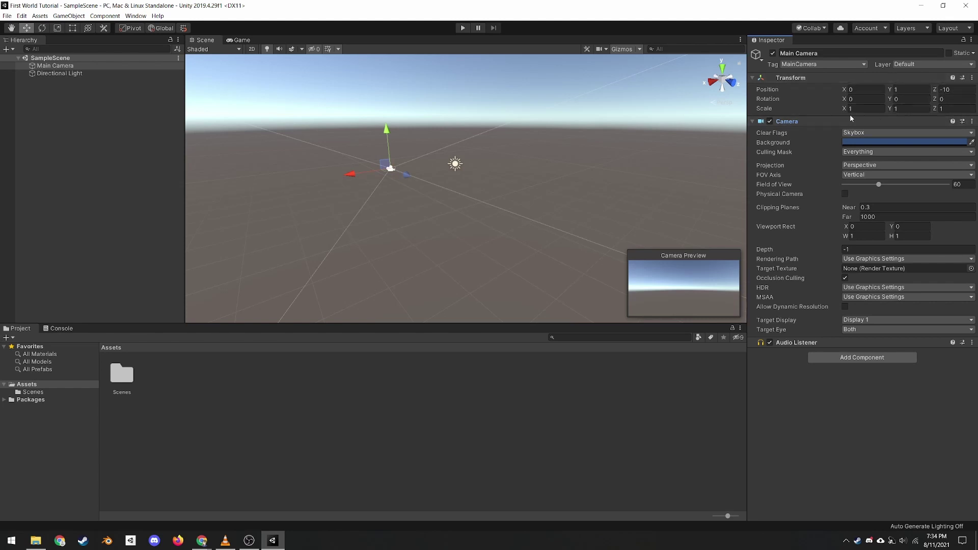
pyautogui.moveTo(844, 89)
pyautogui.mouseDown()
pyautogui.moveTo(882, 89)
pyautogui.moveTo(771, 87)
pyautogui.moveTo(870, 88)
pyautogui.moveTo(835, 89)
pyautogui.mouseUp()
pyautogui.moveTo(360, 172)
pyautogui.mouseDown()
pyautogui.moveTo(303, 175)
pyautogui.moveTo(370, 164)
pyautogui.moveTo(328, 165)
pyautogui.moveTo(347, 164)
pyautogui.mouseUp()
# Browse into Scenes and back to Assets, then float the Hierarchy over the Scene view
pyautogui.doubleClick(126, 376)
pyautogui.click(110, 348)
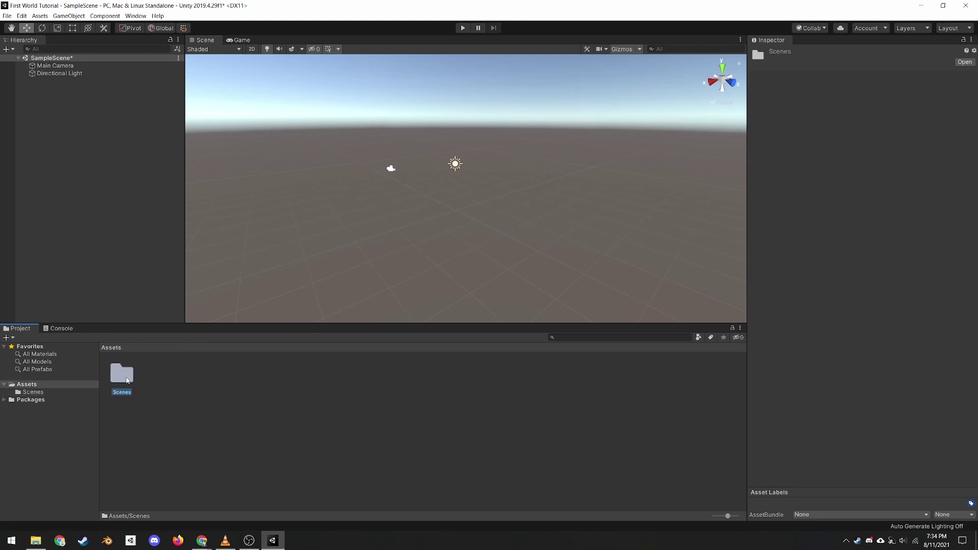
pyautogui.click(175, 384)
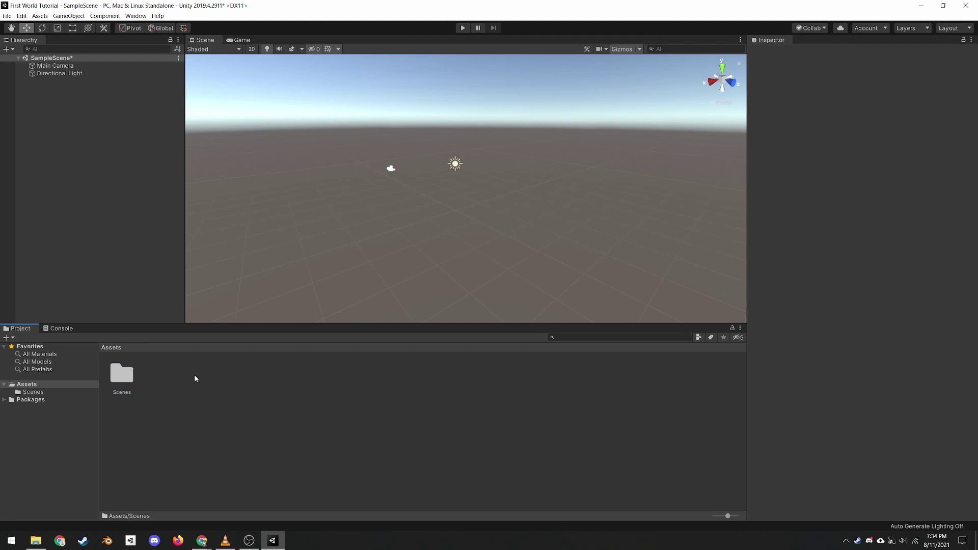
pyautogui.moveTo(24, 40)
pyautogui.mouseDown()
pyautogui.moveTo(347, 246)
pyautogui.moveTo(594, 120)
pyautogui.moveTo(275, 271)
pyautogui.moveTo(24, 40)
pyautogui.mouseUp()
# Switch the editor to the Default layout and view the Window menu's layout options
pyautogui.click(944, 29)
pyautogui.click(904, 58)
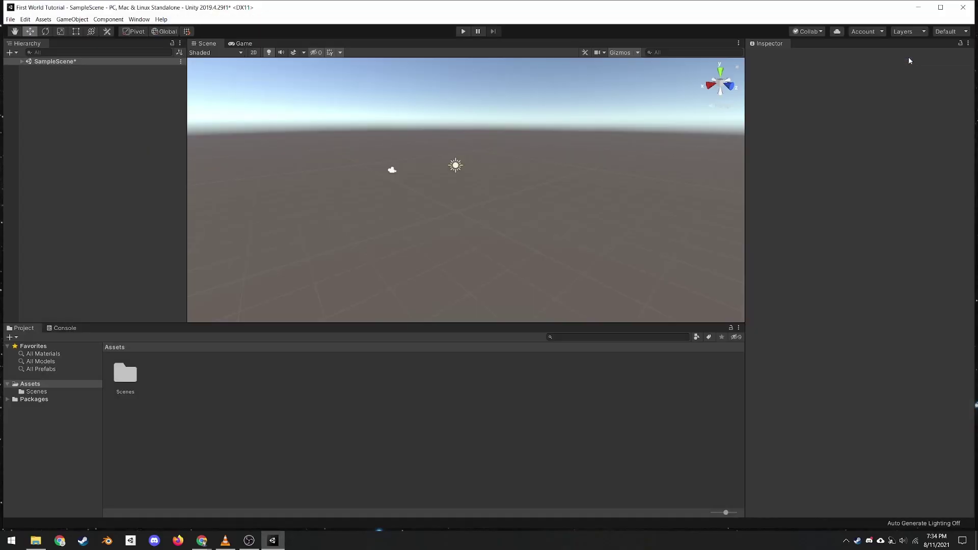
pyautogui.click(136, 20)
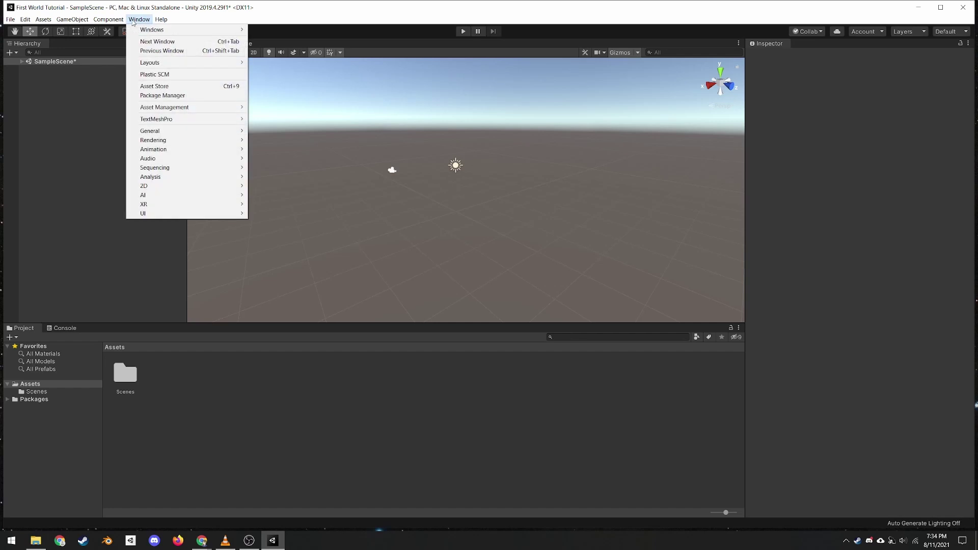
pyautogui.moveTo(174, 61)
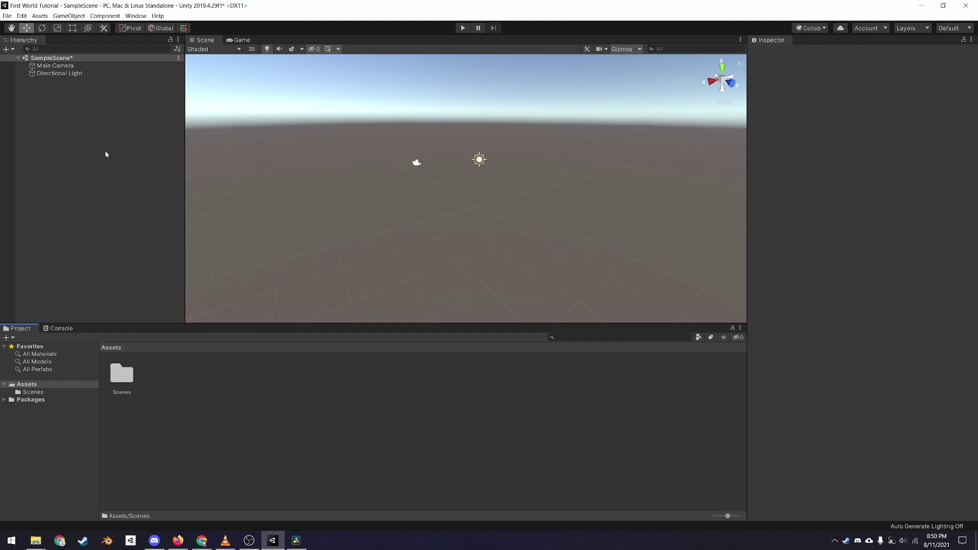
# Add a 3D Plane from the Hierarchy context menu, then browse the GameObject menu without adding anything
pyautogui.rightClick(89, 155)
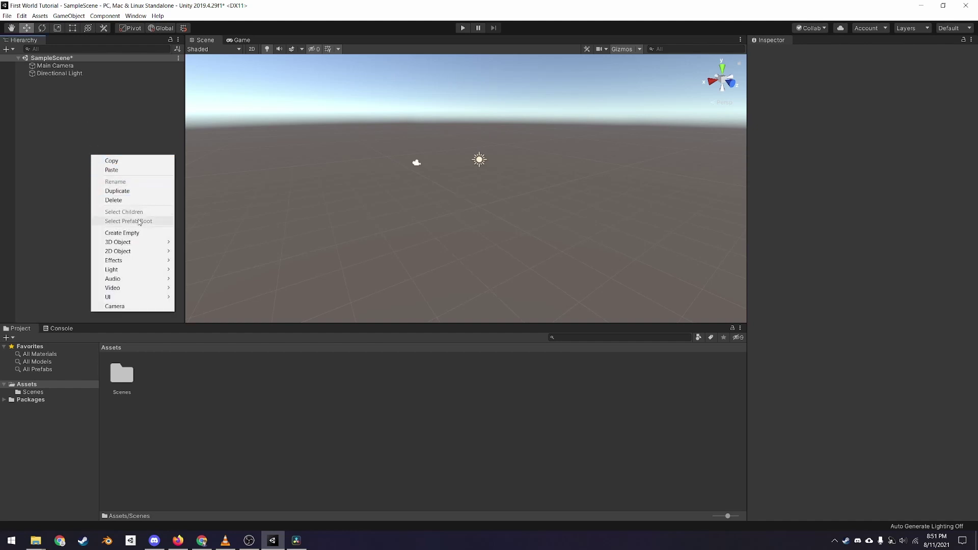
pyautogui.moveTo(143, 247)
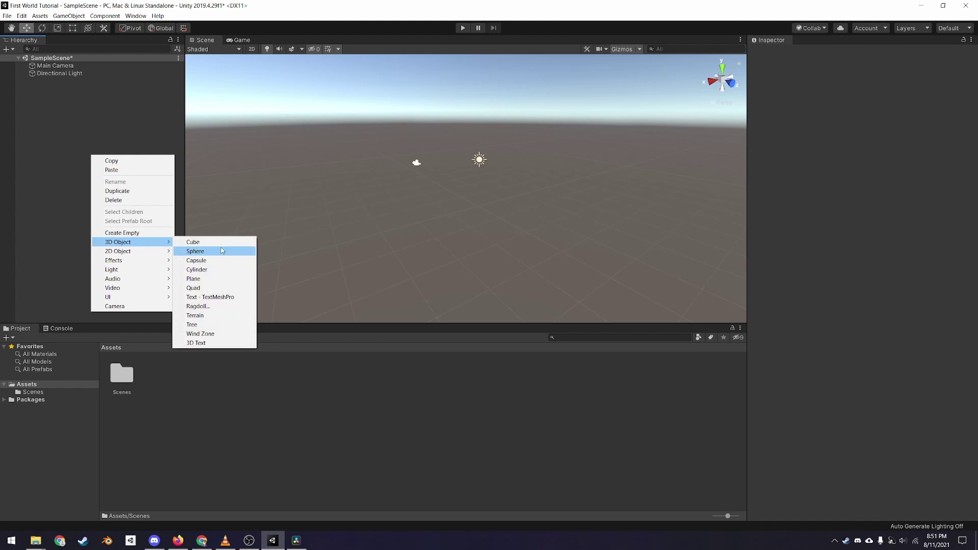
pyautogui.click(217, 279)
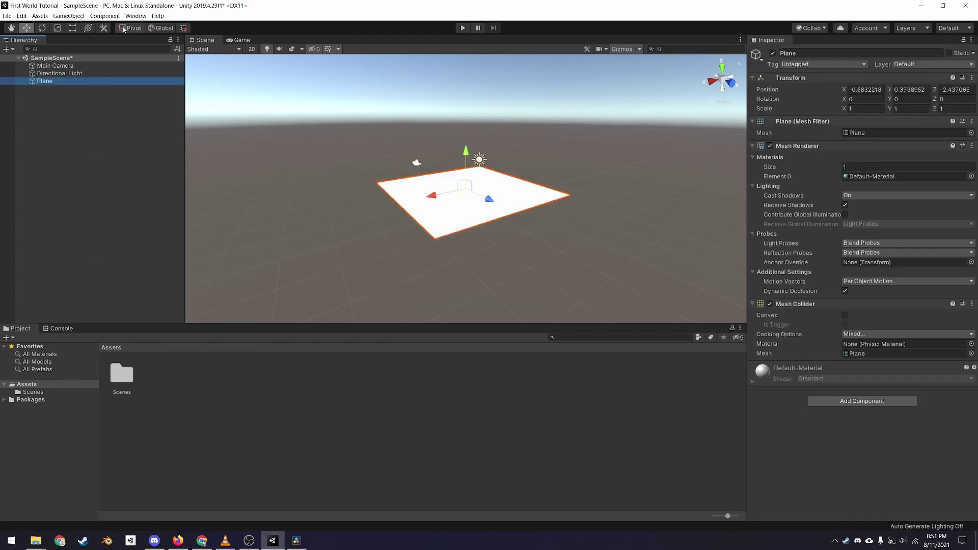
pyautogui.click(79, 17)
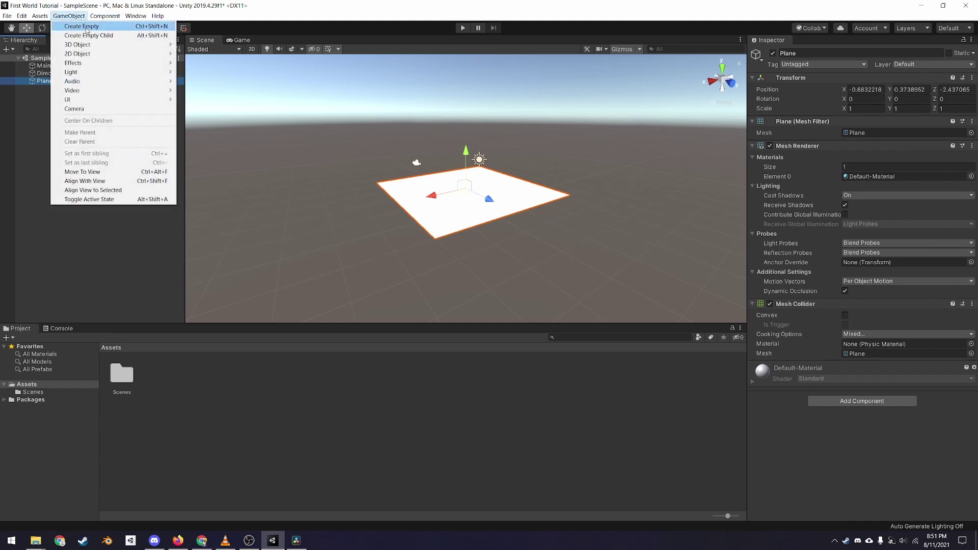
pyautogui.moveTo(102, 45)
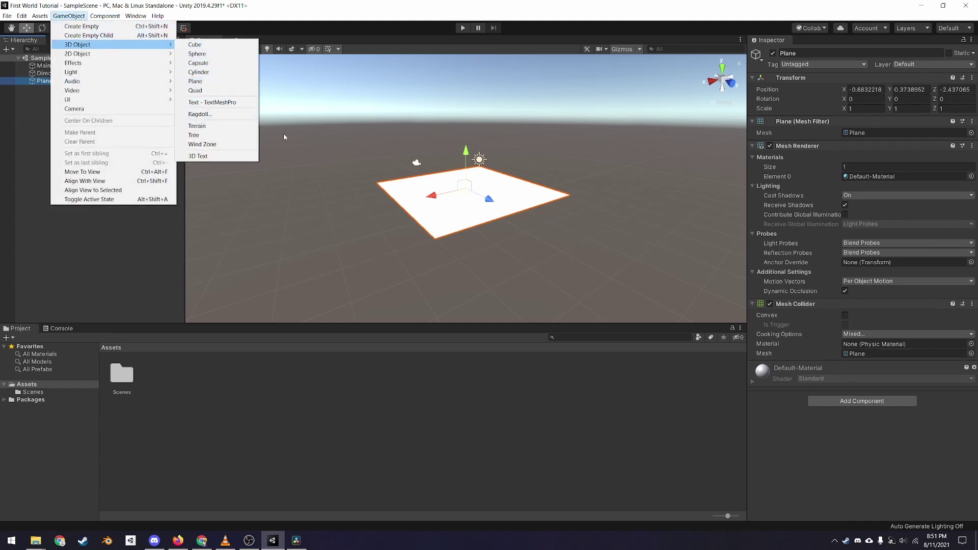
pyautogui.click(316, 147)
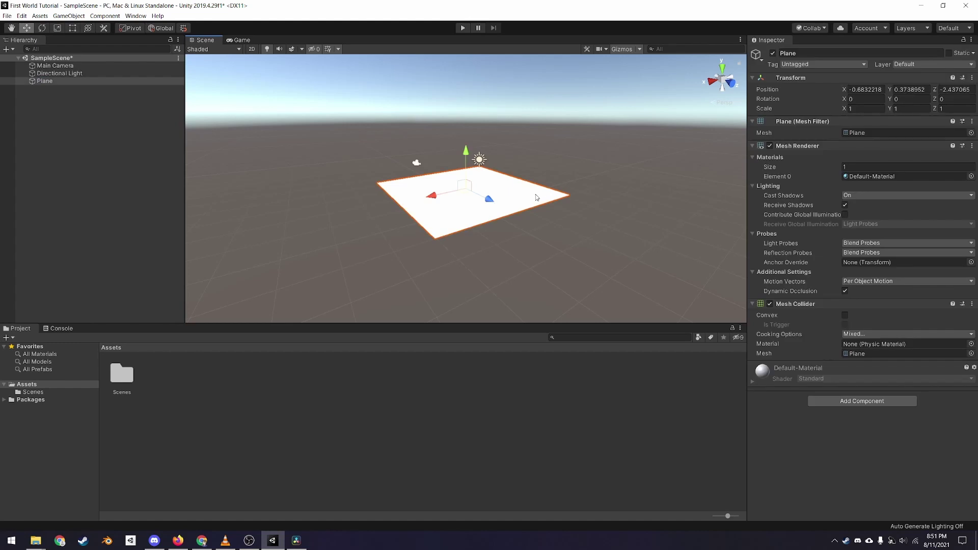
pyautogui.scroll(2, 538, 198)
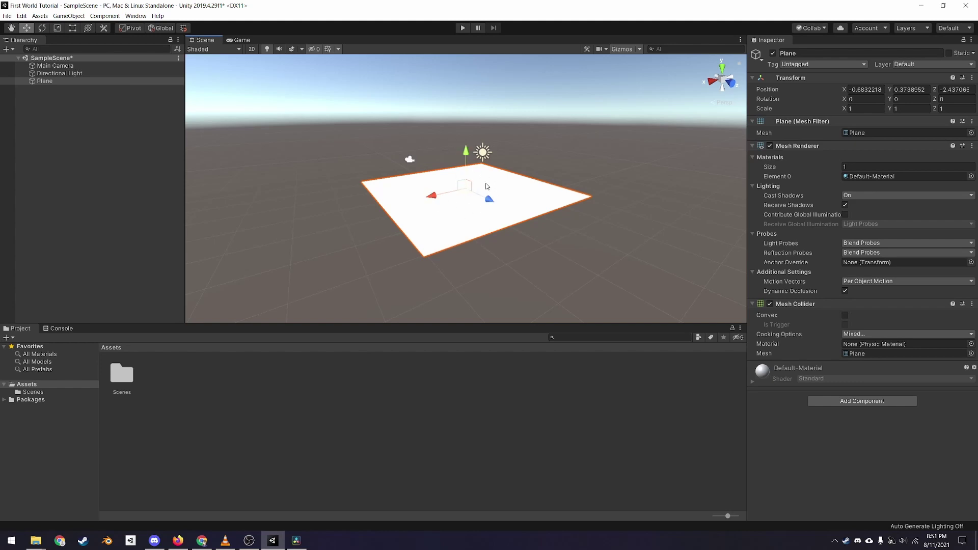
# Cycle through the Rotate, Scale, Rect, combined and Move tools with E, R, T, Y, W
pyautogui.press('e')
pyautogui.press('r')
pyautogui.press('t')
pyautogui.press('y')
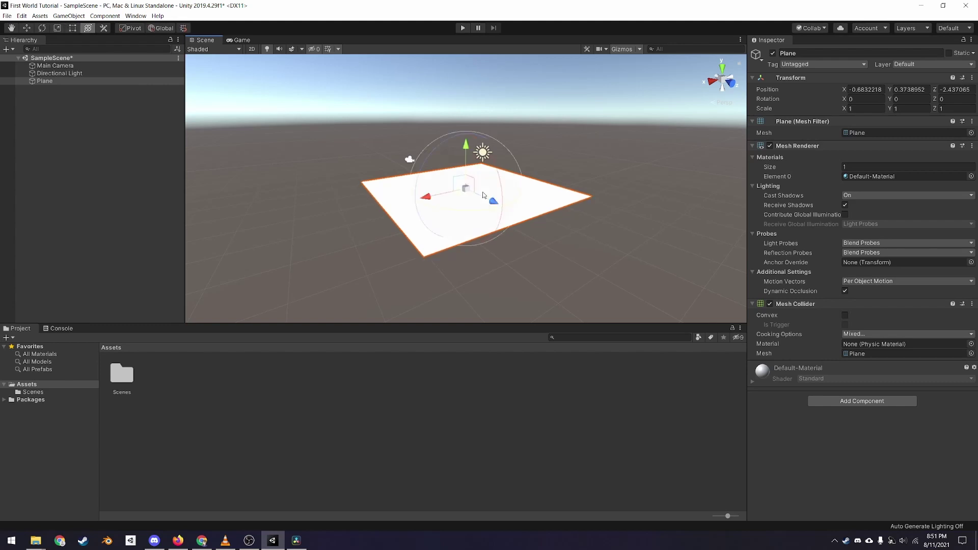
pyautogui.press('w')
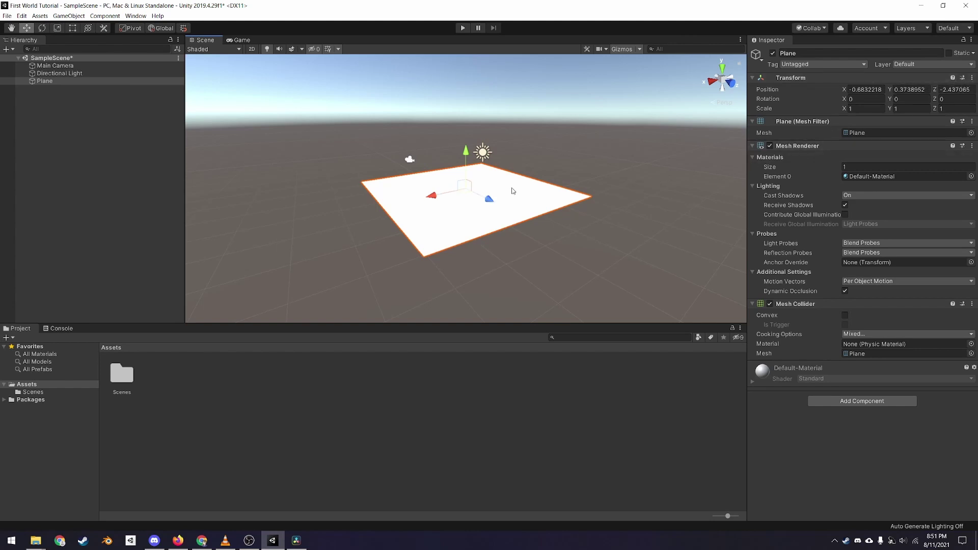
# Reset the Plane's Transform to position 0, 0, 0 and check its values
pyautogui.click(972, 78)
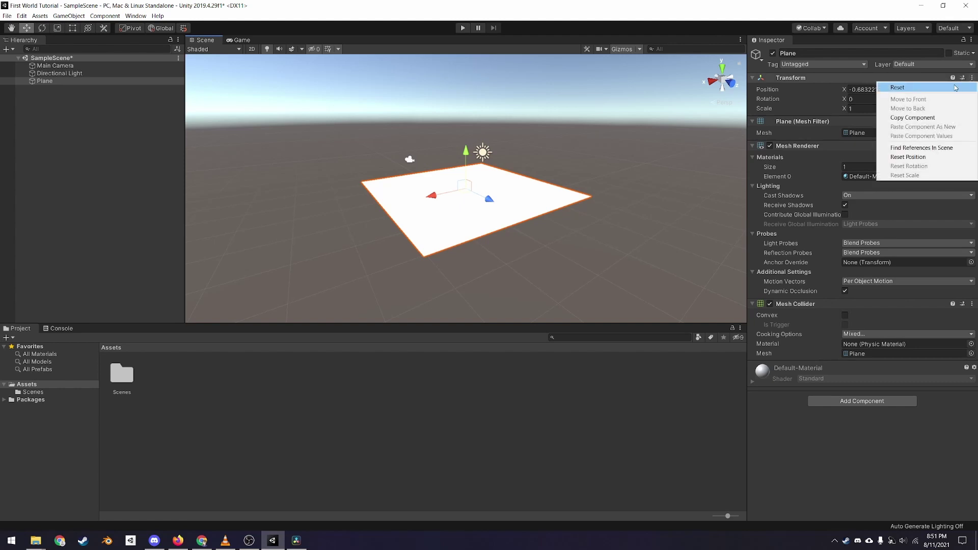
pyautogui.click(898, 87)
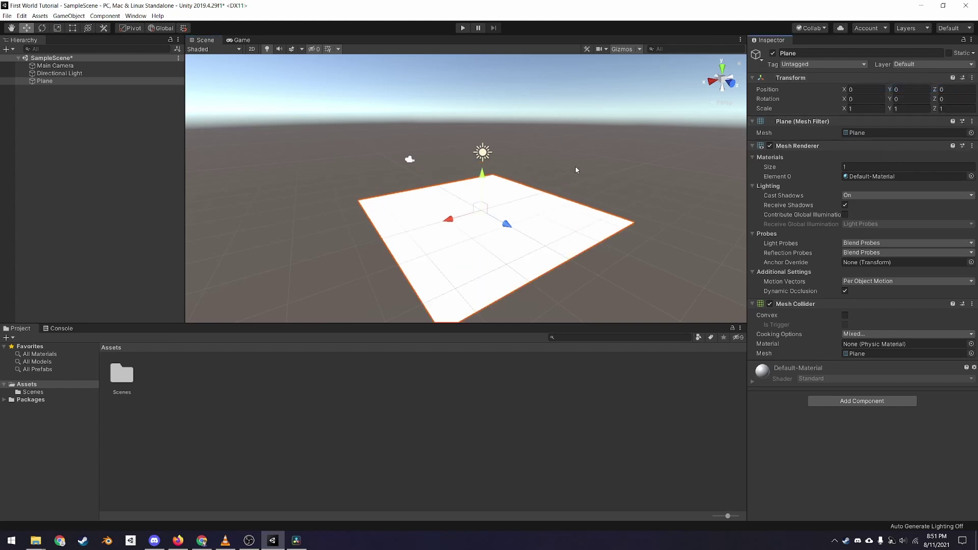
pyautogui.moveTo(575, 166); pyautogui.dragTo(590, 178, button='right')
pyautogui.click(865, 90)
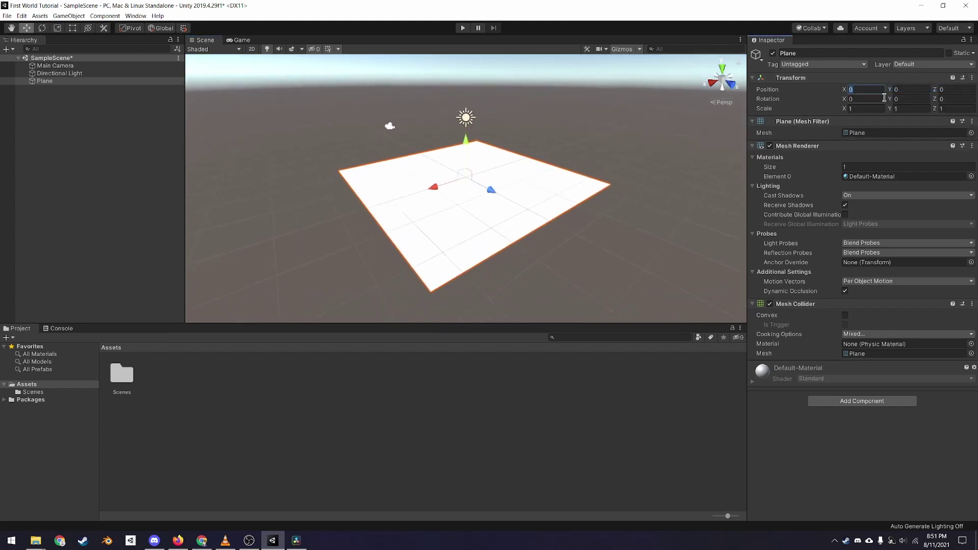
pyautogui.press('Tab')
pyautogui.press('Tab')
pyautogui.press('Tab')
# Bring the VRChat download page forward and download SDK3 - Worlds
pyautogui.moveTo(202, 541)
pyautogui.click(194, 504)
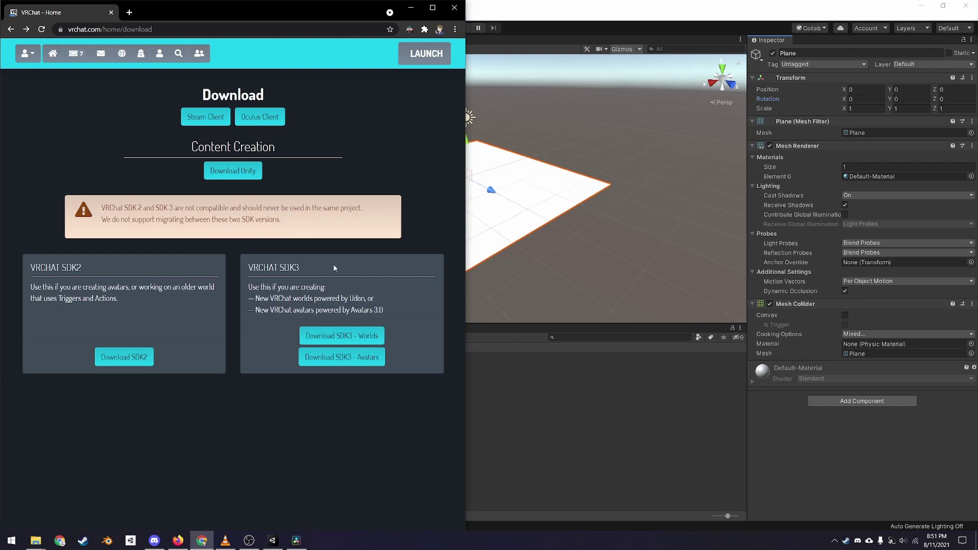
pyautogui.click(357, 336)
# Open the downloaded VRCSDK3-WORLD-2021.08.04.15.07_Public package as a custom package import in Unity
pyautogui.click(410, 8)
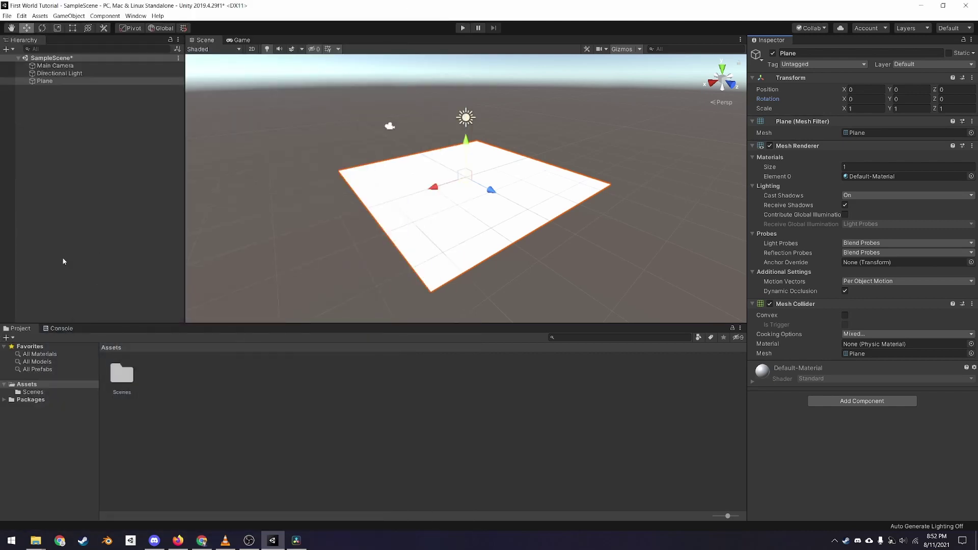
pyautogui.click(35, 540)
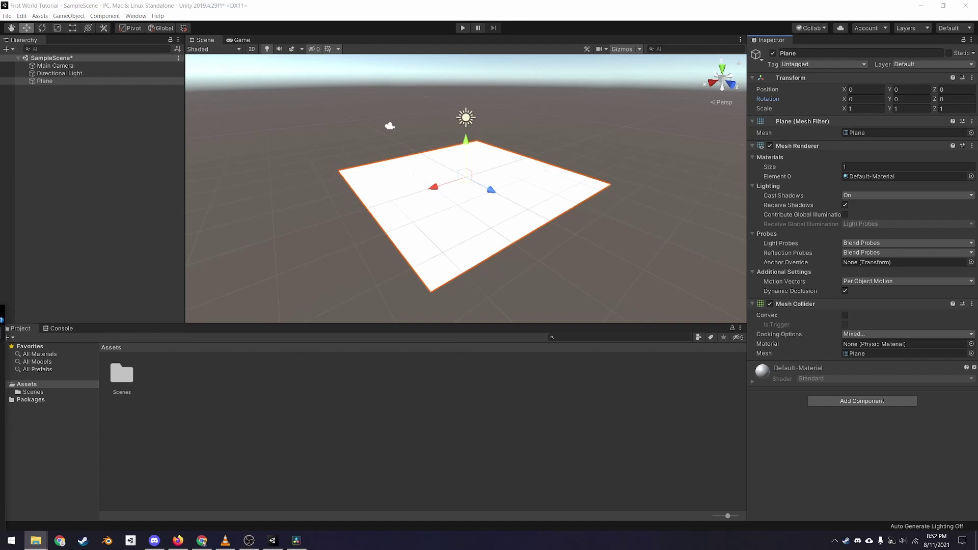
pyautogui.click(40, 15)
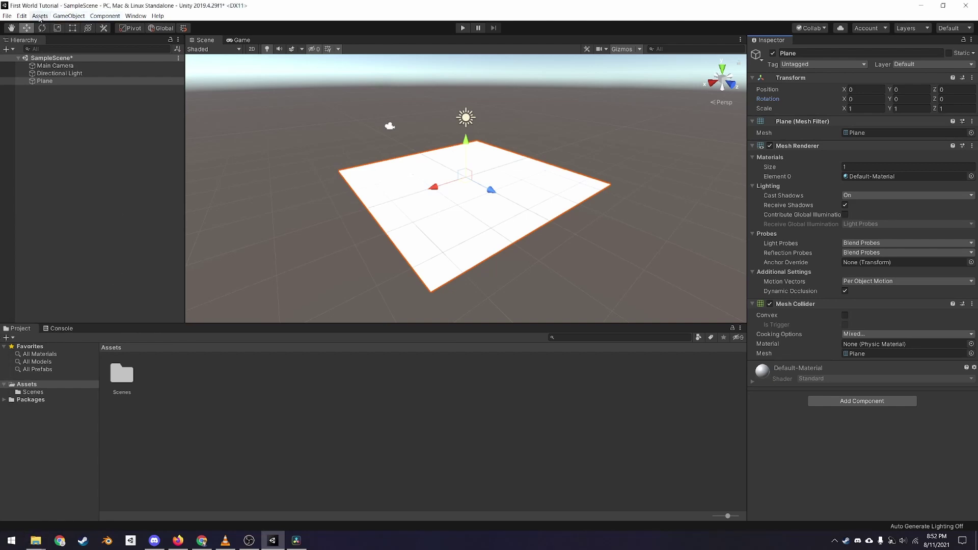
pyautogui.moveTo(63, 117)
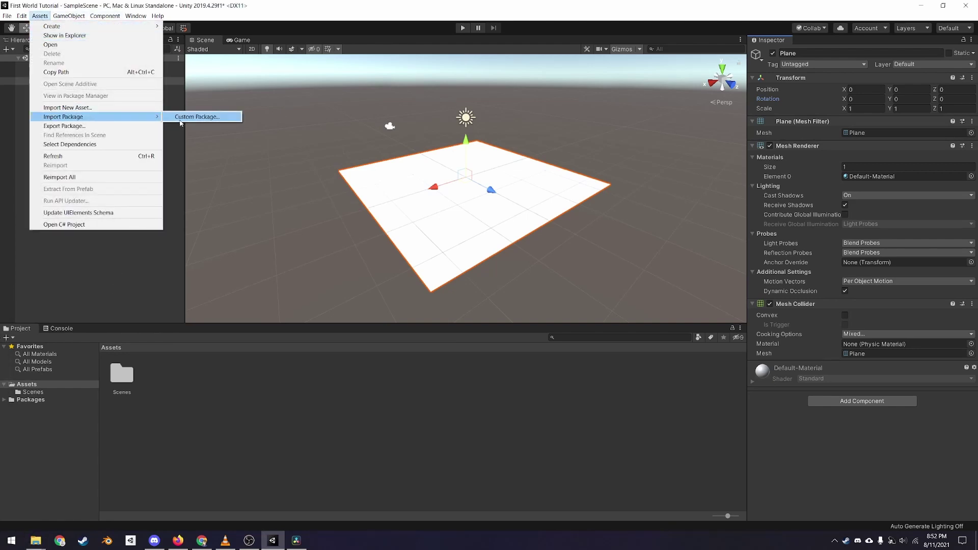
pyautogui.click(196, 116)
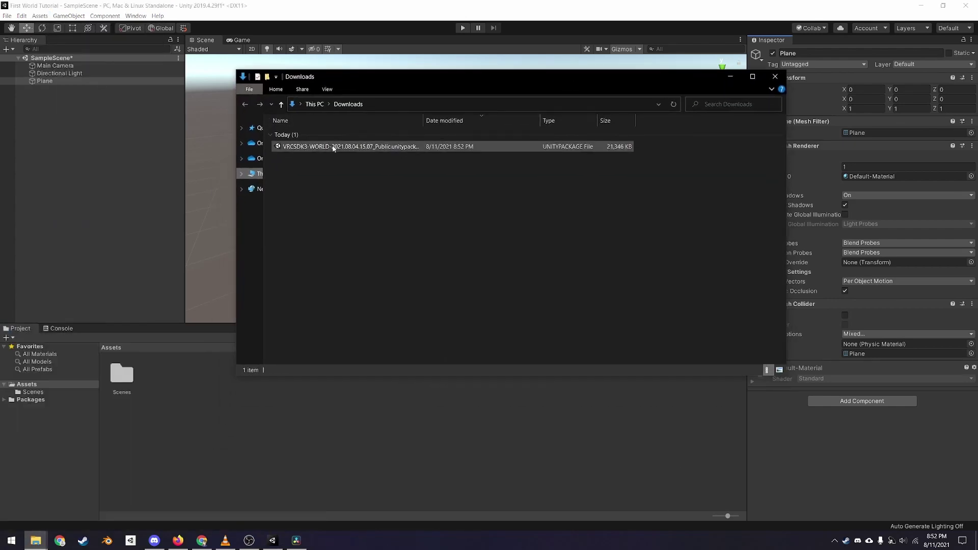
pyautogui.moveTo(361, 143); pyautogui.dragTo(387, 191)
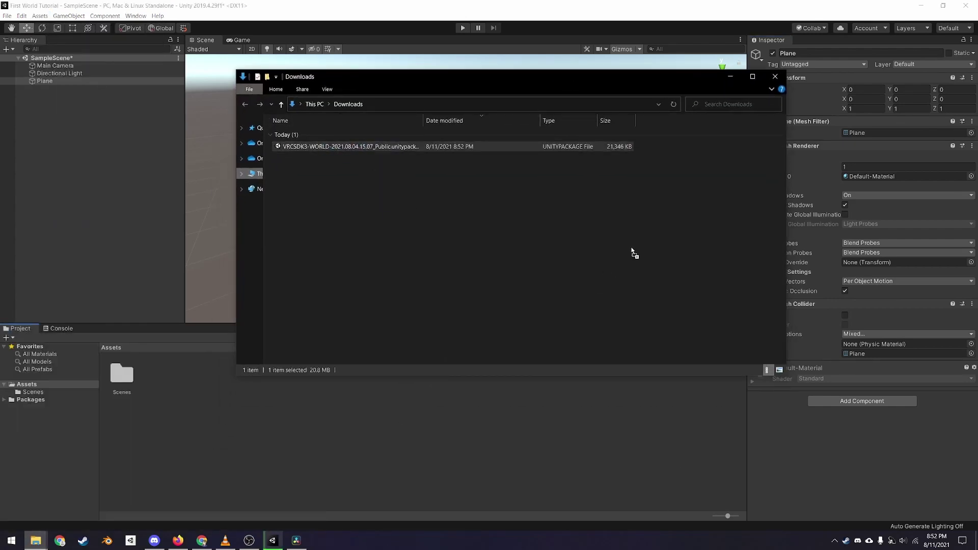
pyautogui.press('Return')
pyautogui.click(730, 76)
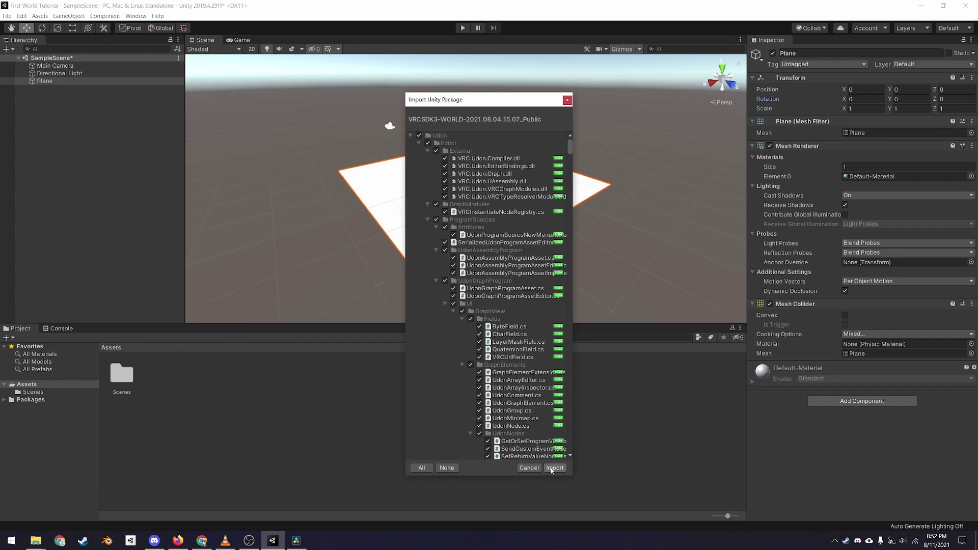
# Import all SDK files, add the VRCWorld prefab to the scene, and reset it to 0, 0, 0
pyautogui.click(551, 469)
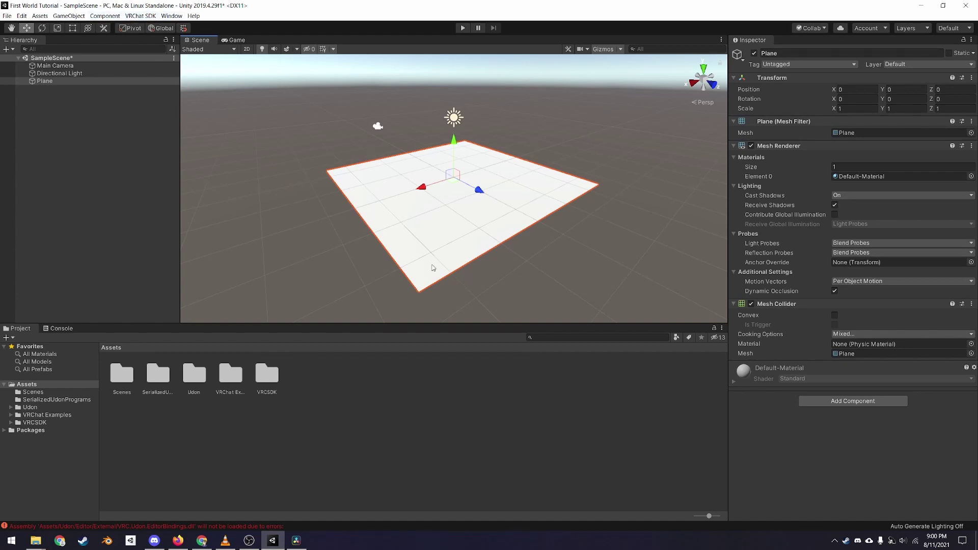
pyautogui.click(554, 336)
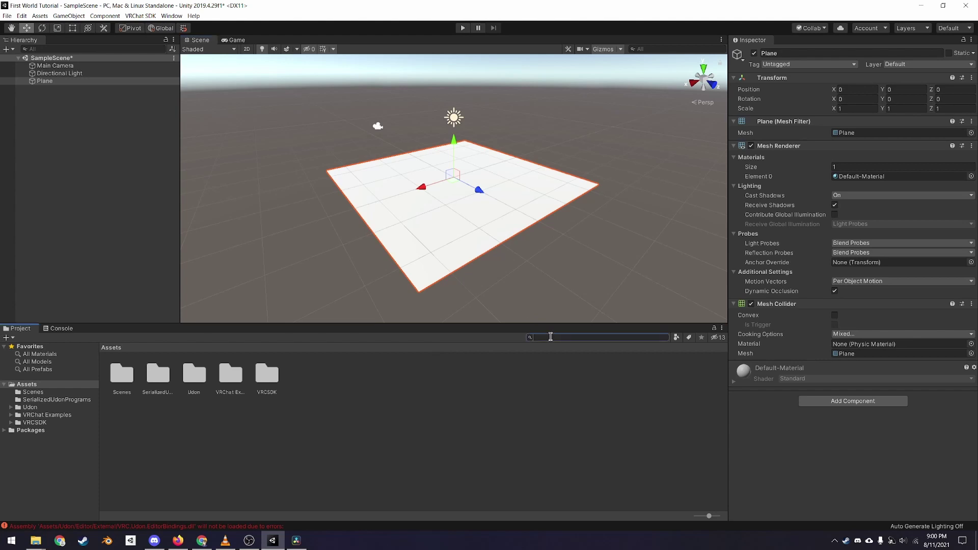
pyautogui.write('vrcworld')
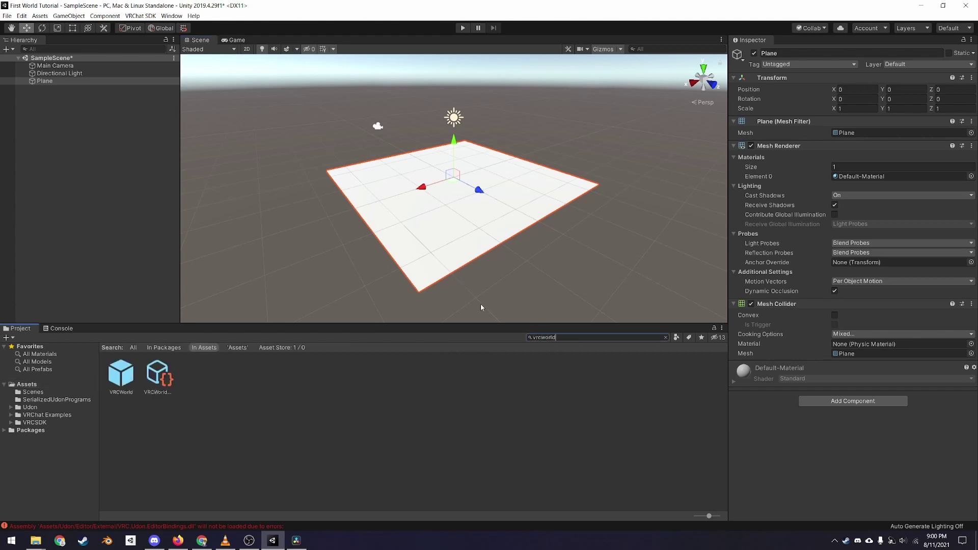
pyautogui.moveTo(128, 372); pyautogui.dragTo(122, 222)
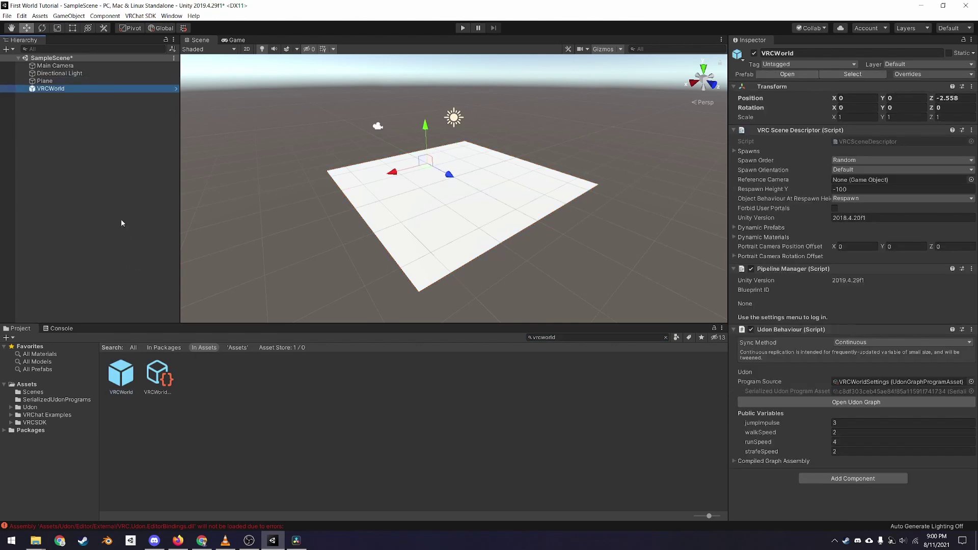
pyautogui.click(971, 86)
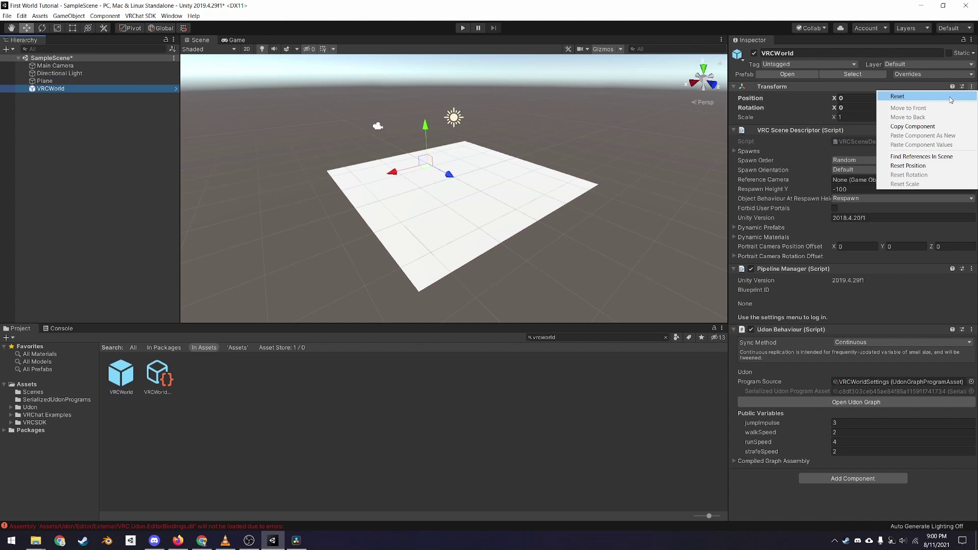
pyautogui.click(950, 97)
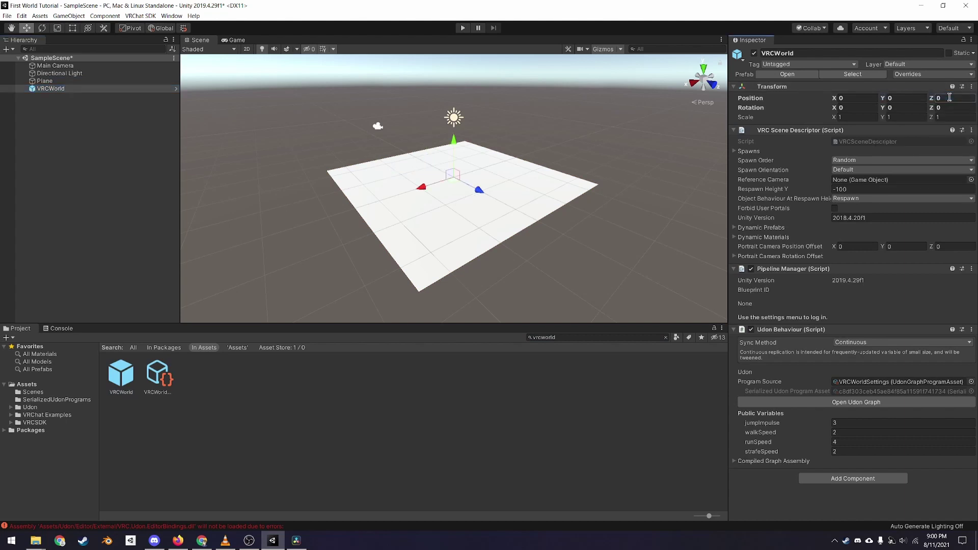
# Bring up the VRChat SDK Control Panel on its Builder page
pyautogui.click(150, 17)
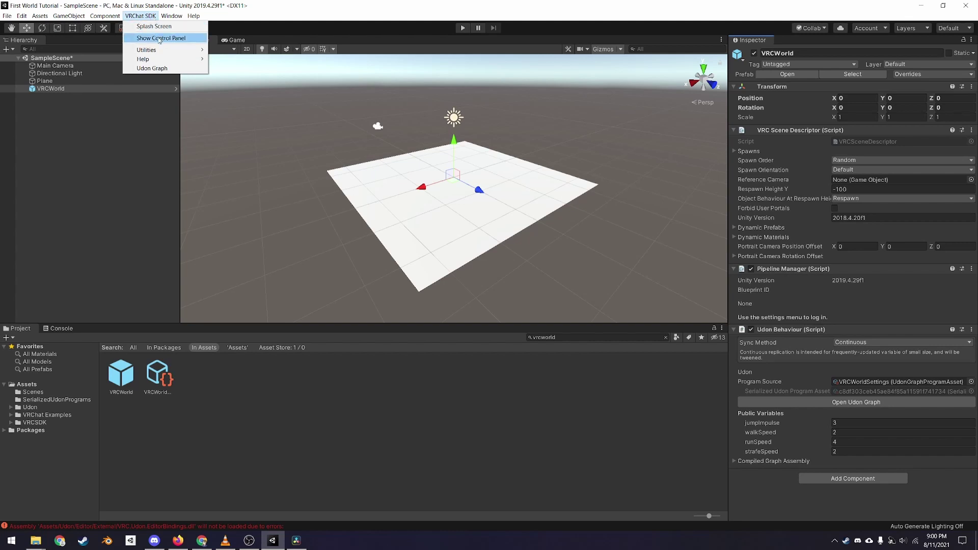
pyautogui.click(159, 39)
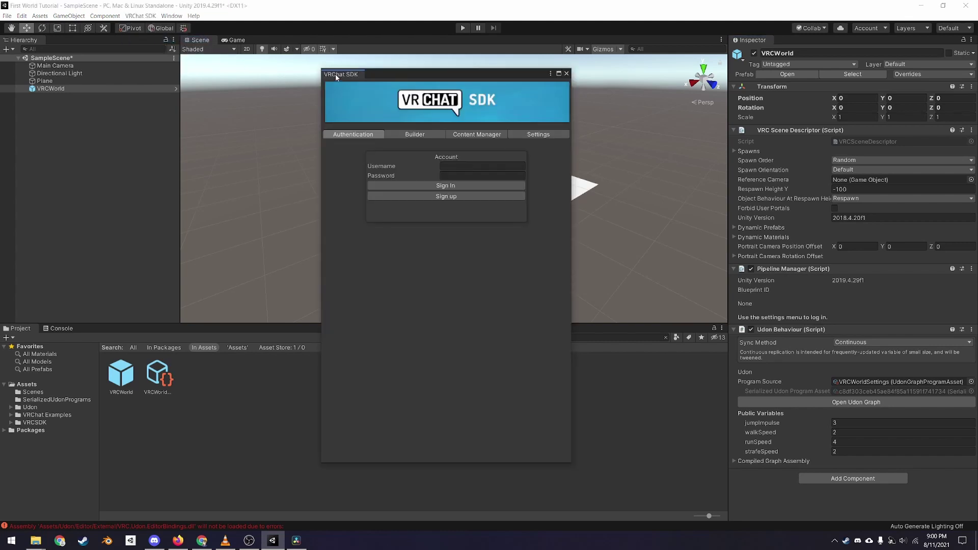
pyautogui.moveTo(335, 74); pyautogui.dragTo(383, 175)
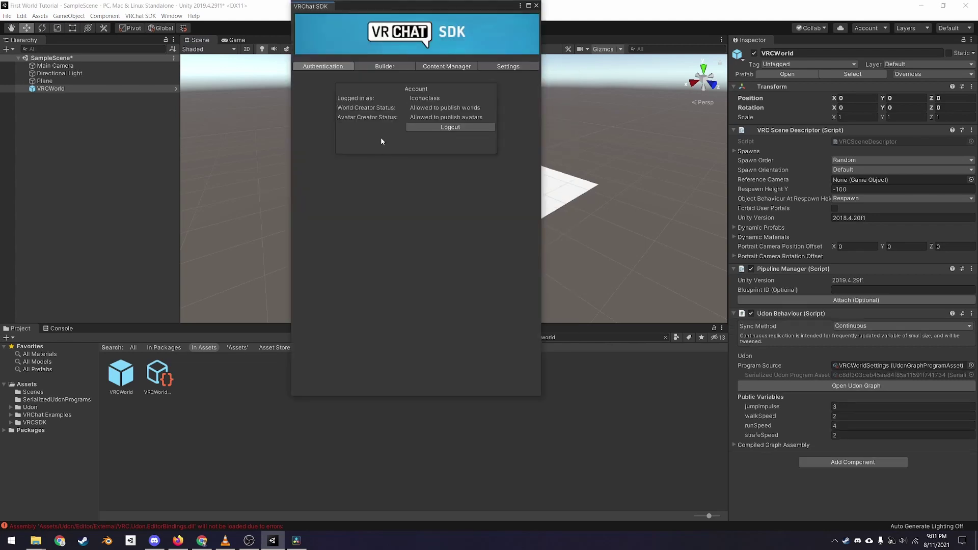
pyautogui.click(371, 66)
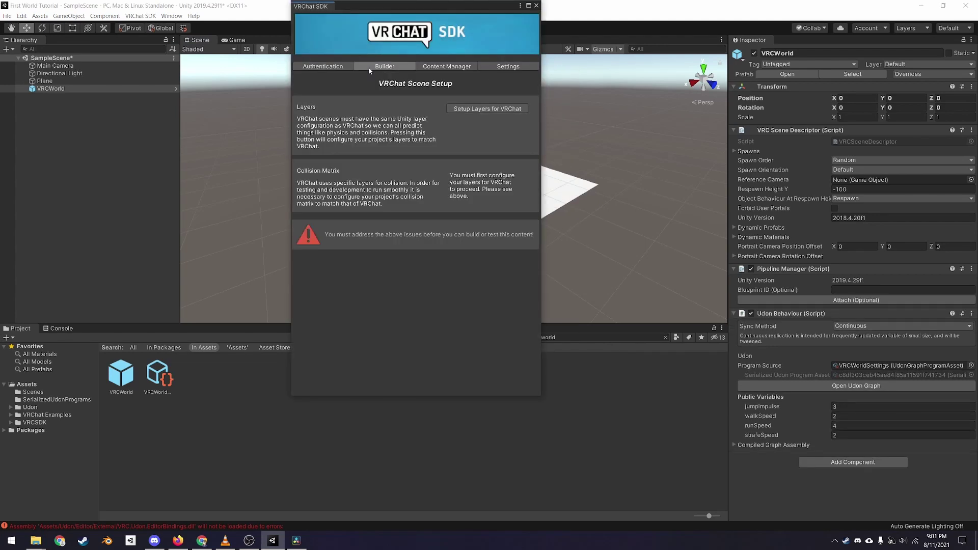
# Apply the VRChat layers and collision matrix, and turn on Force Non-VR
pyautogui.click(484, 109)
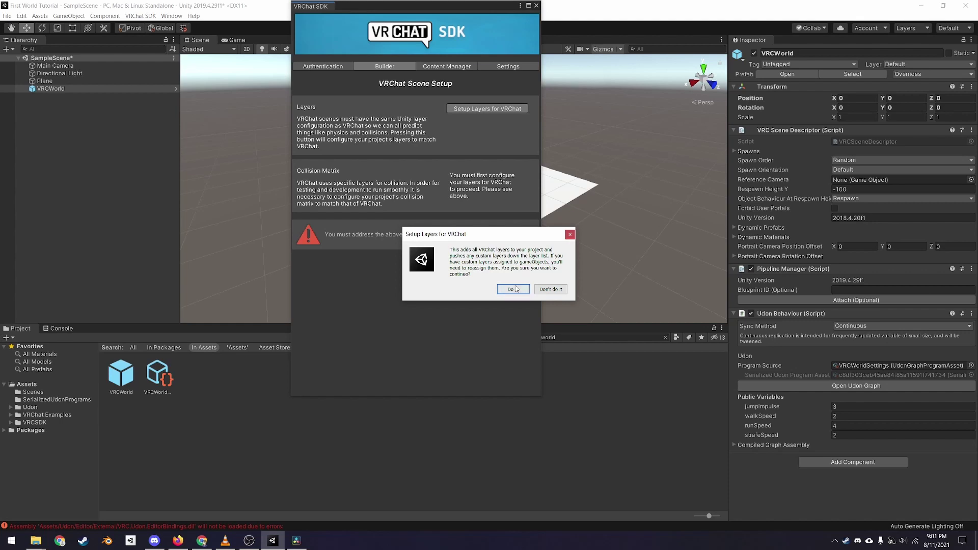
pyautogui.click(513, 289)
pyautogui.click(492, 110)
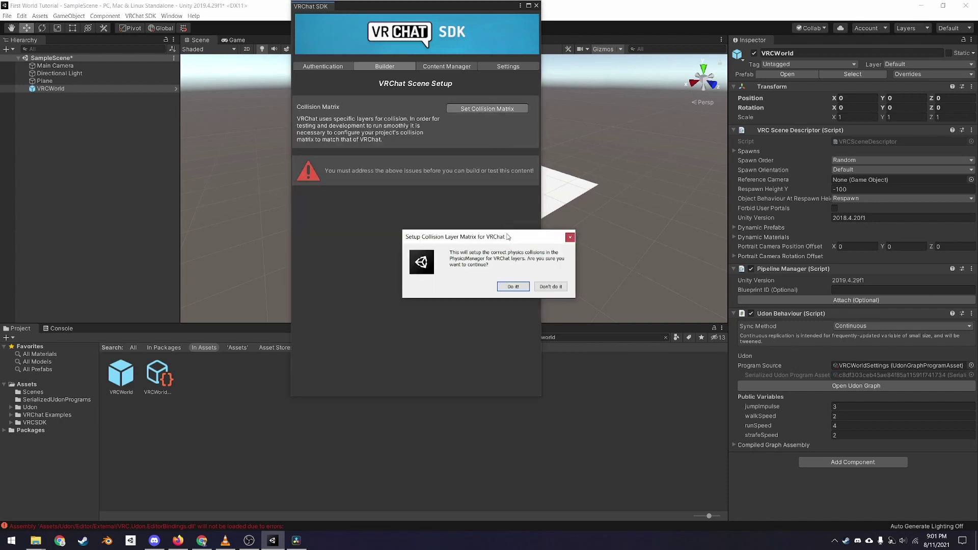
pyautogui.click(509, 287)
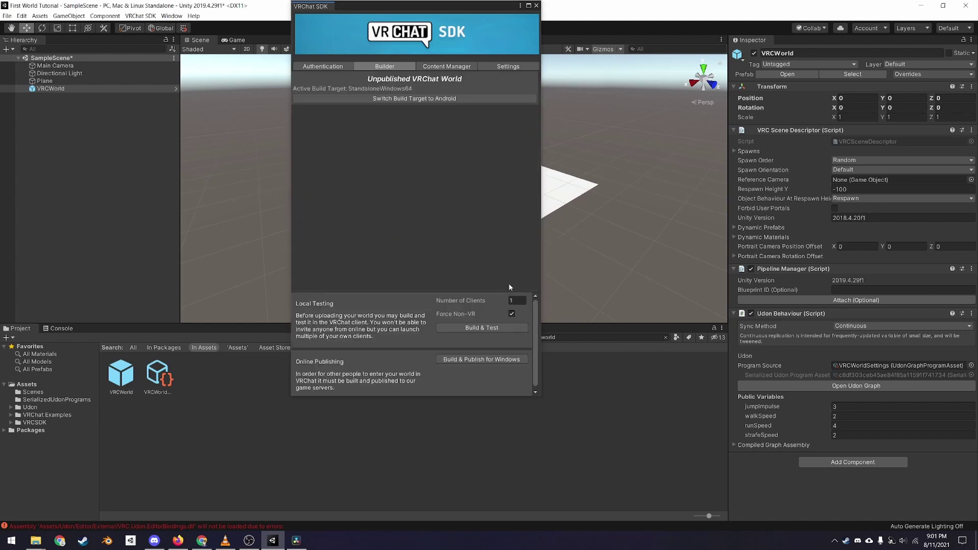
pyautogui.click(513, 314)
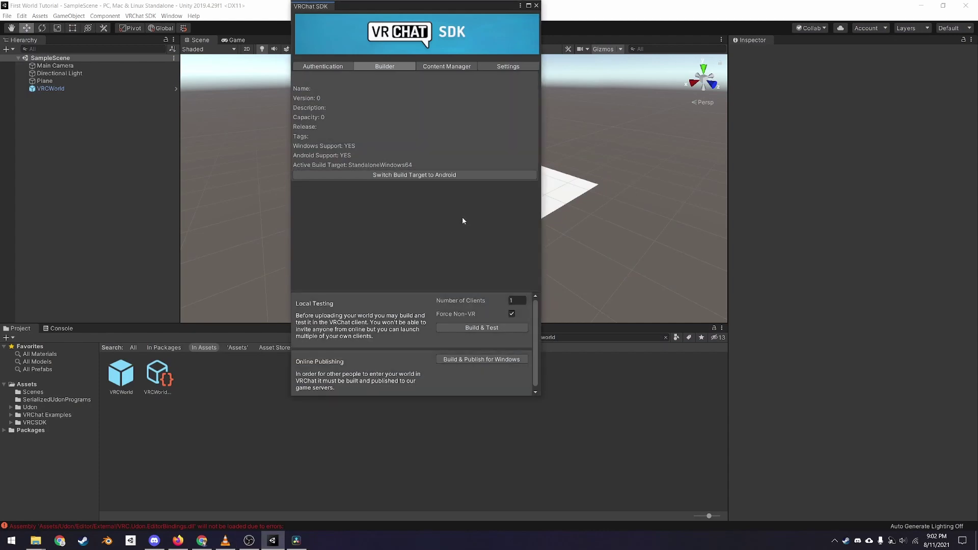
# Close the VRChat SDK control panel and scroll the GitHub releases page toward Assets
pyautogui.click(537, 5)
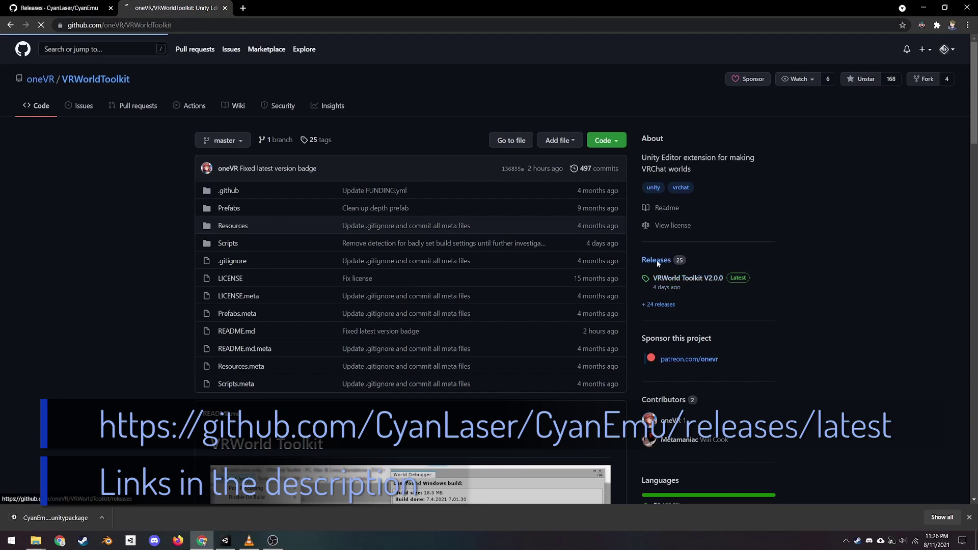
pyautogui.scroll(-3, 403, 317)
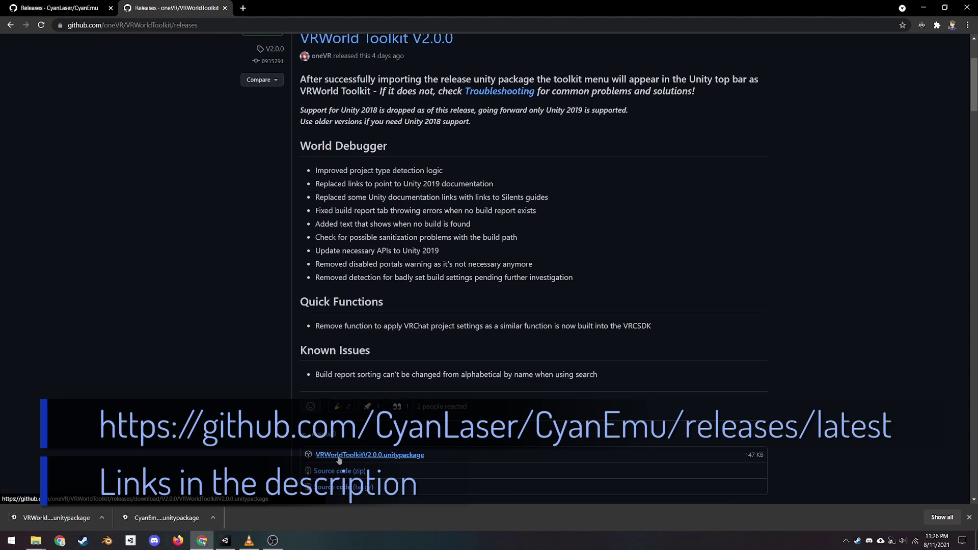
# Place the Downloads folder over the Unity editor and select the VRWorldToolkitV2.0.0 package file
pyautogui.click(225, 540)
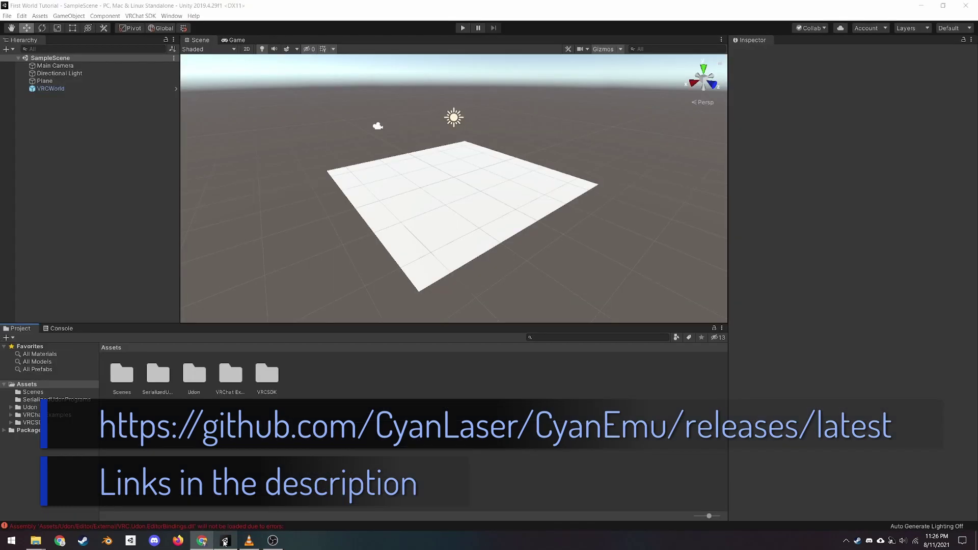
pyautogui.click(36, 541)
pyautogui.moveTo(420, 187); pyautogui.dragTo(522, 90)
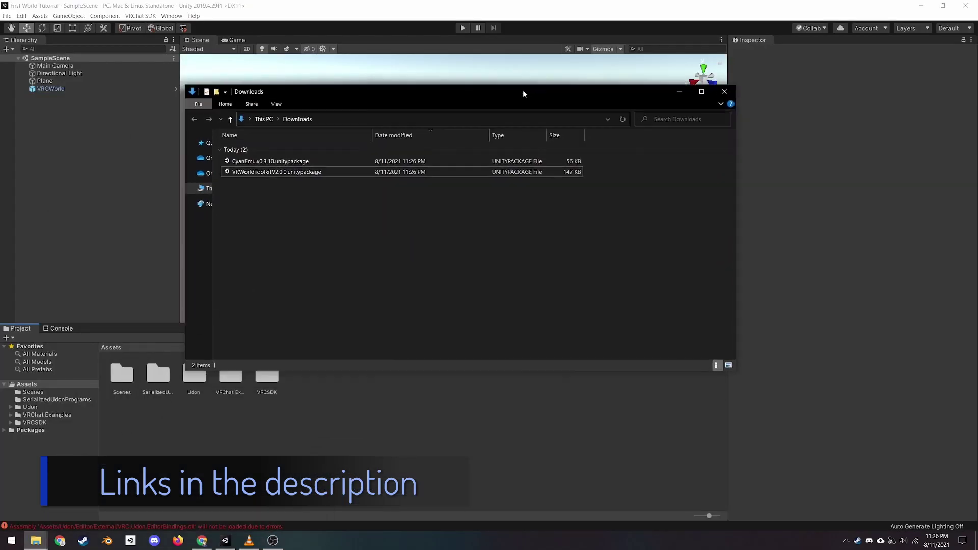
pyautogui.click(246, 174)
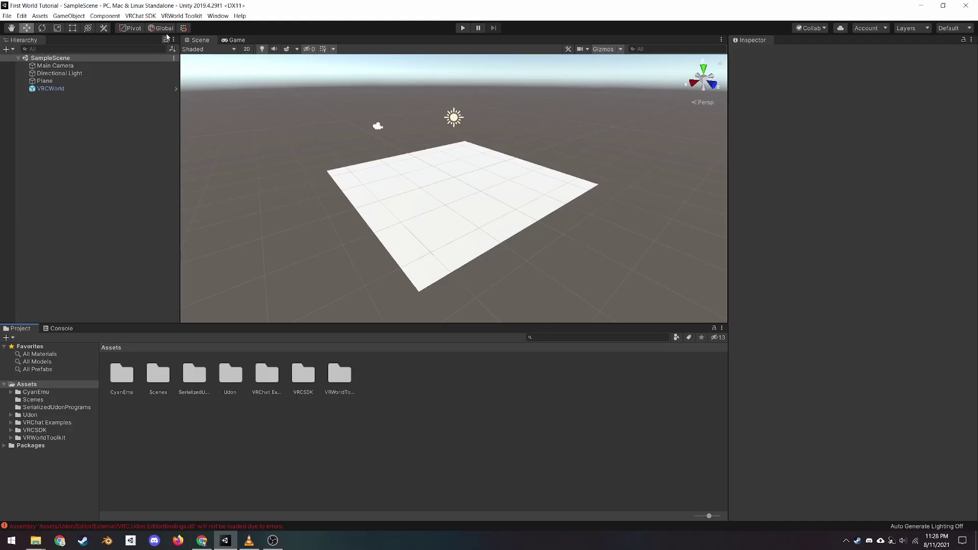
# Bring up Unity's Package Manager from the Window menu
pyautogui.click(214, 15)
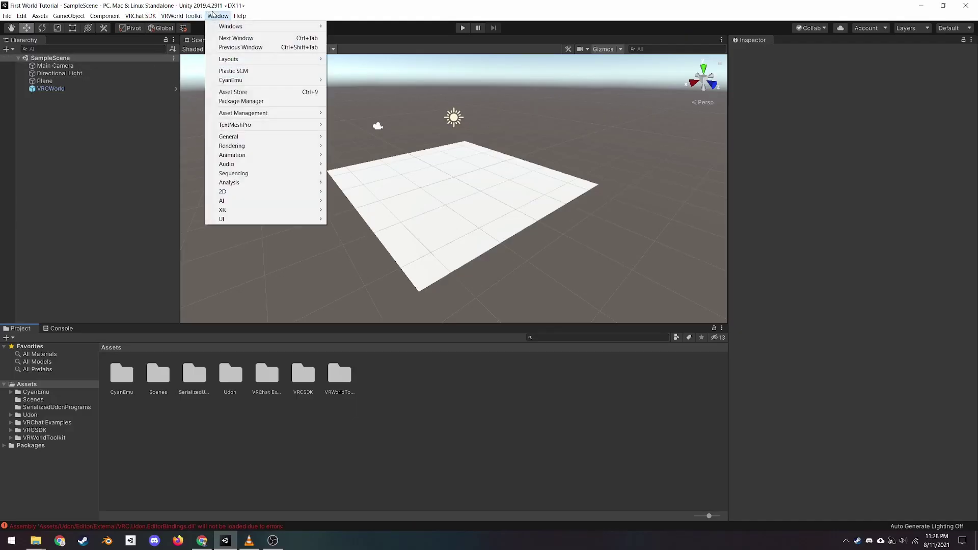
pyautogui.click(246, 101)
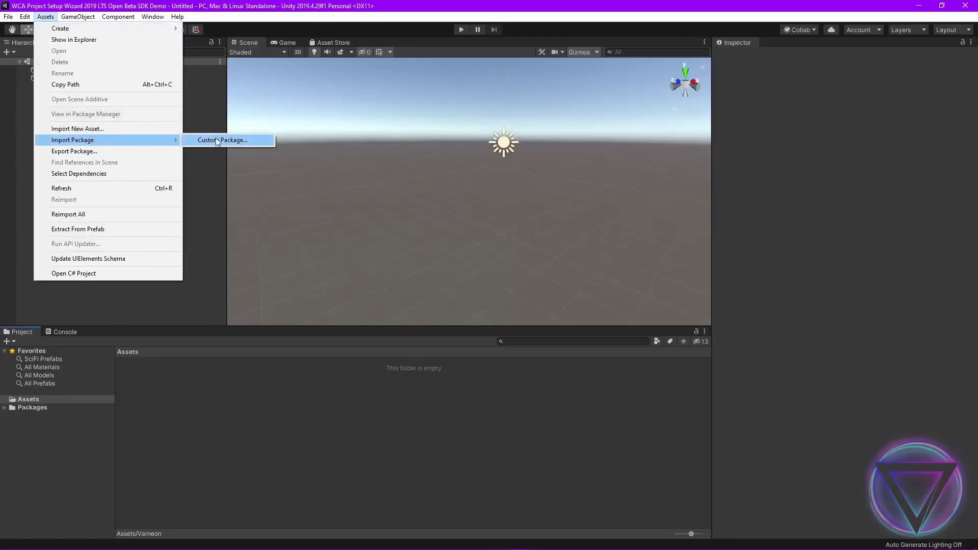
# Import WorldCreatorAssistant_v0.1.1, give its wizard the VRChat SDK package, and reach Asset Importer
pyautogui.click(216, 140)
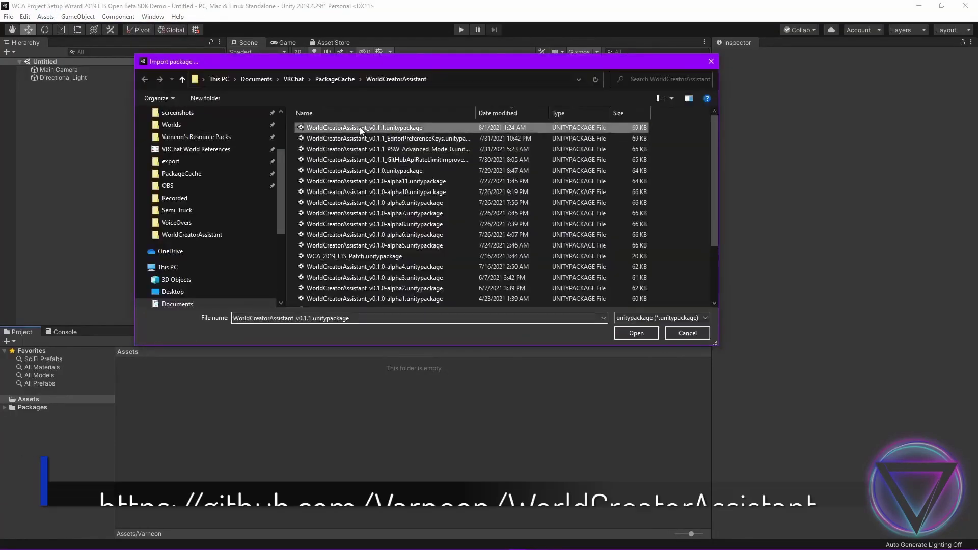
pyautogui.doubleClick(386, 146)
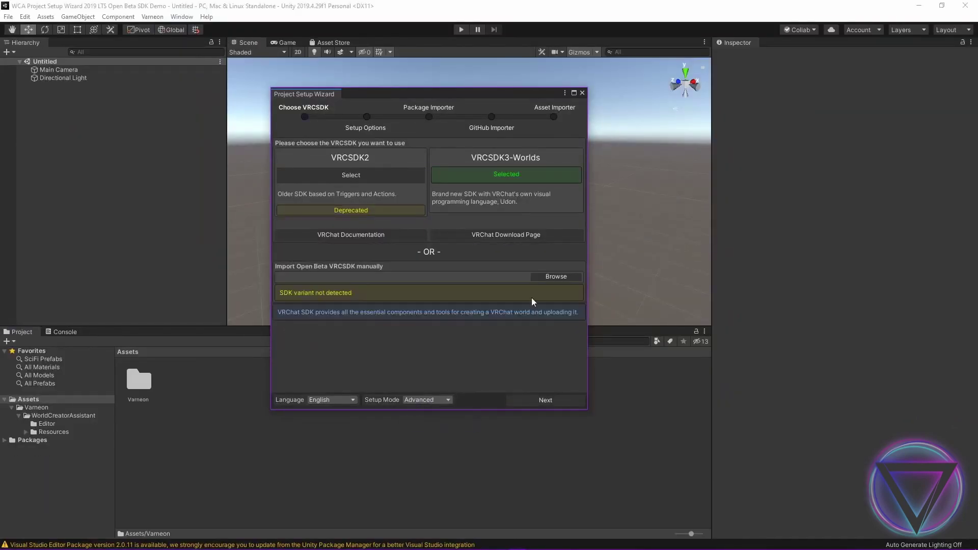
pyautogui.click(550, 277)
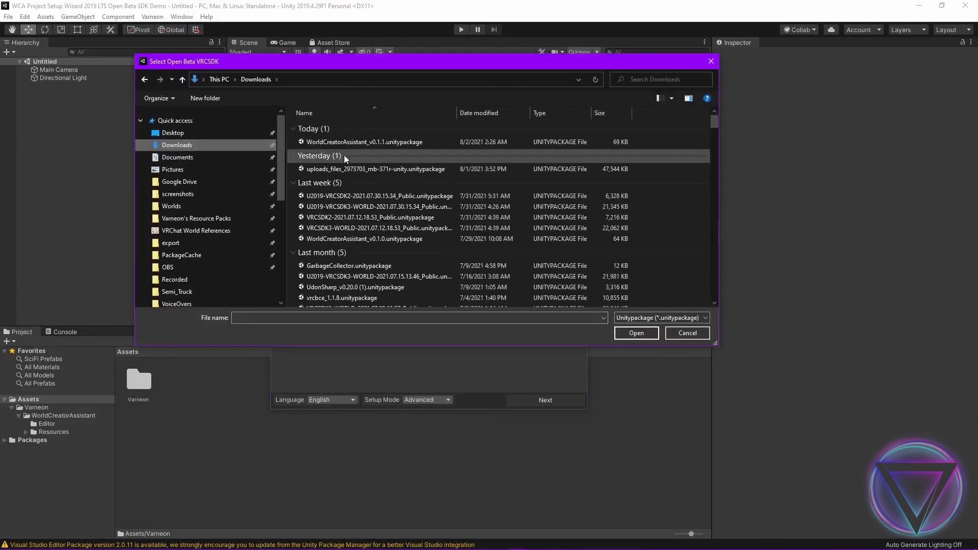
pyautogui.doubleClick(350, 198)
pyautogui.click(545, 401)
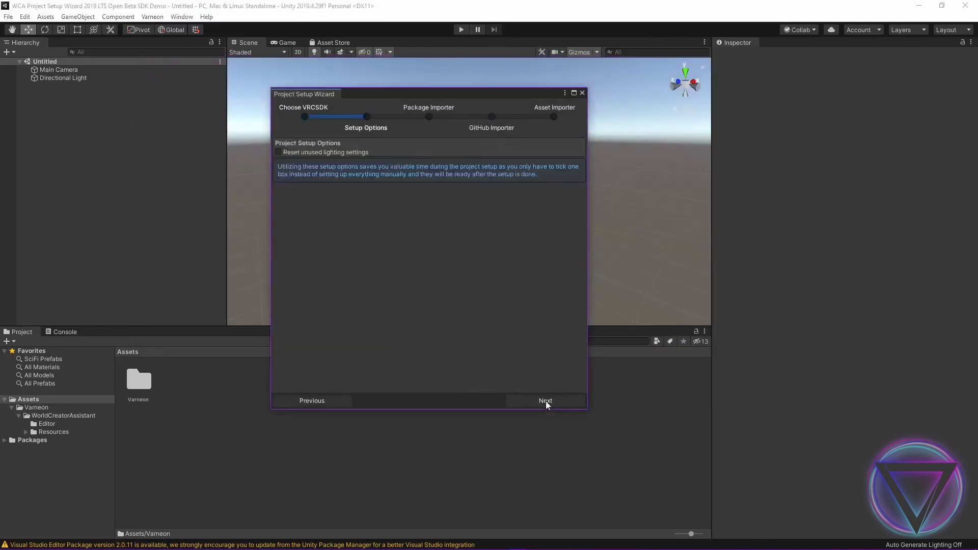
pyautogui.click(543, 401)
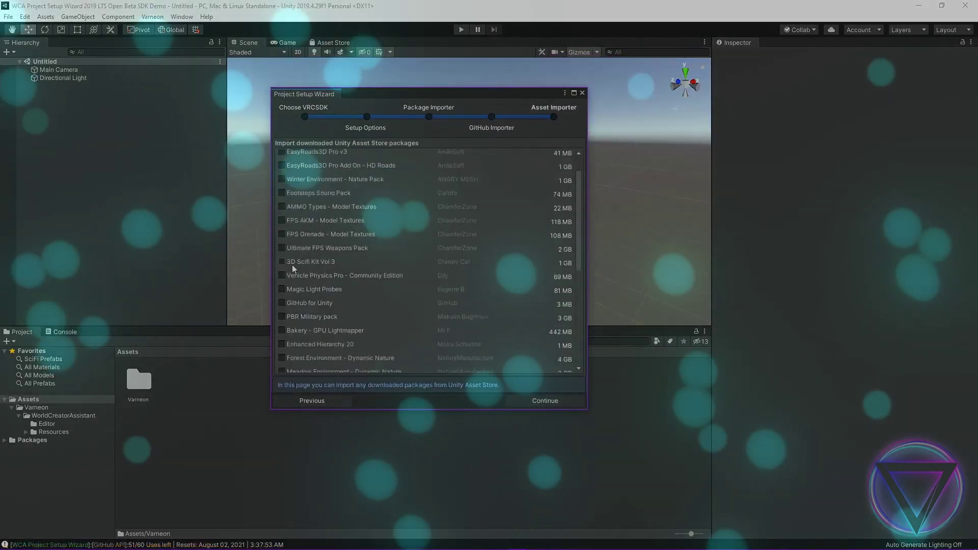